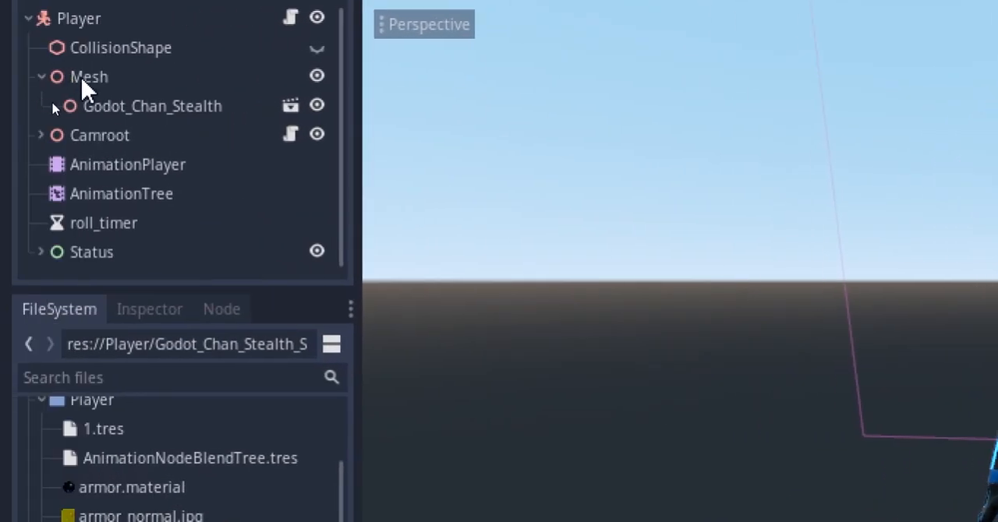
Delete the Godot_Chan_Stealth node and instance the Godot_Chan_Stealth_Shooter scene under Mesh
left_click(45, 112)
key("Delete")
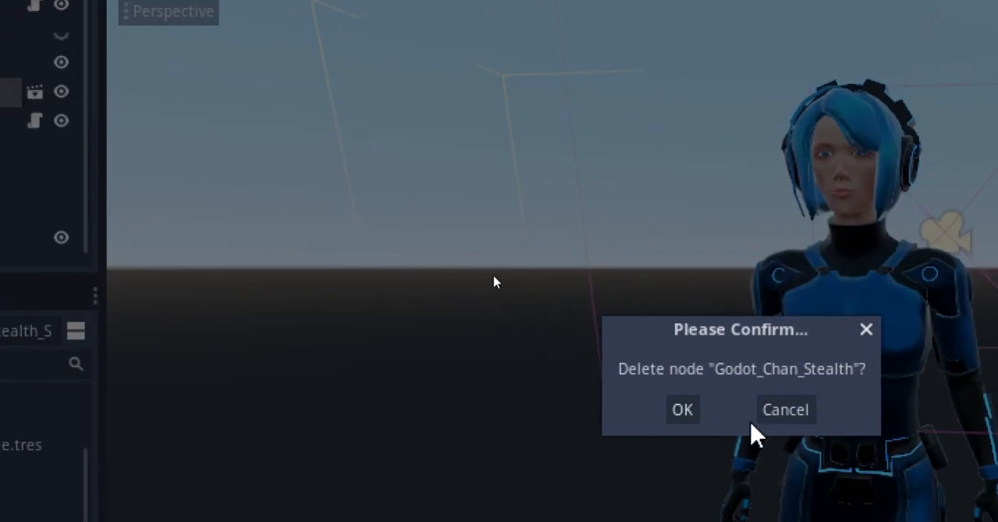
left_click(683, 410)
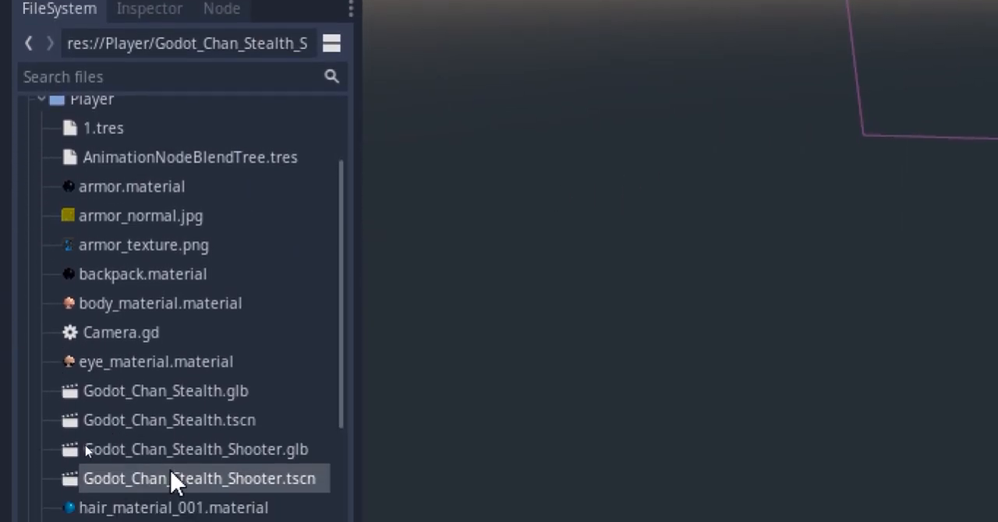
left_click_drag(173, 479, 145, 130)
Delete the old AnimationPlayer node directly under Player
left_click(131, 220)
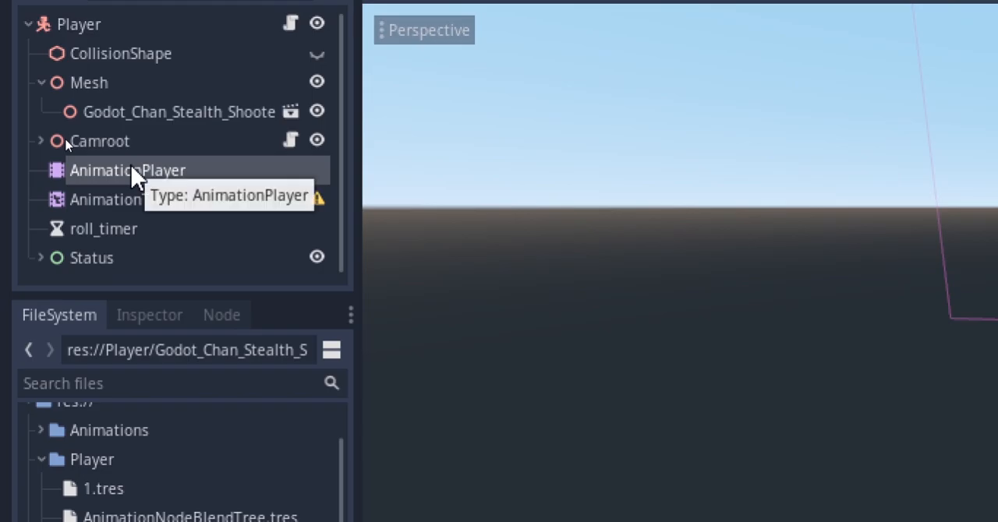
key("Delete")
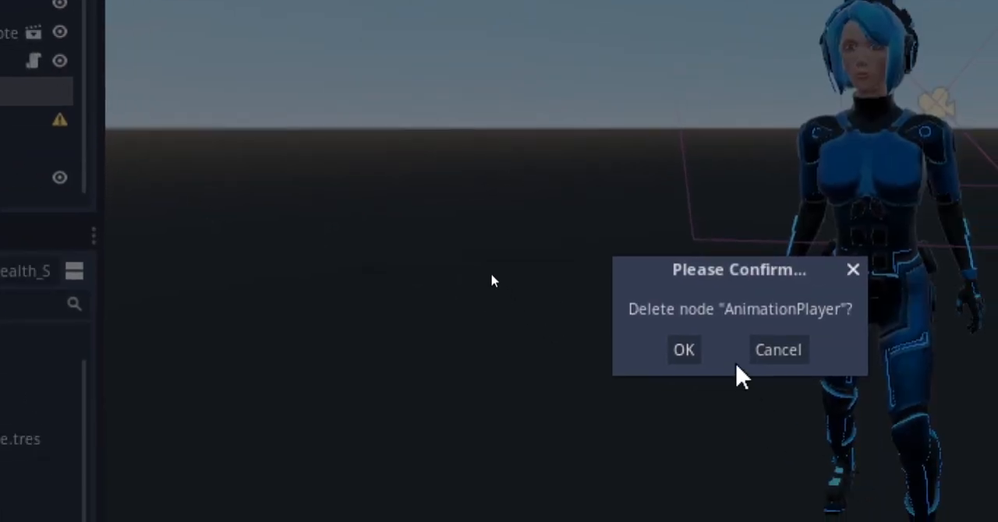
left_click(940, 428)
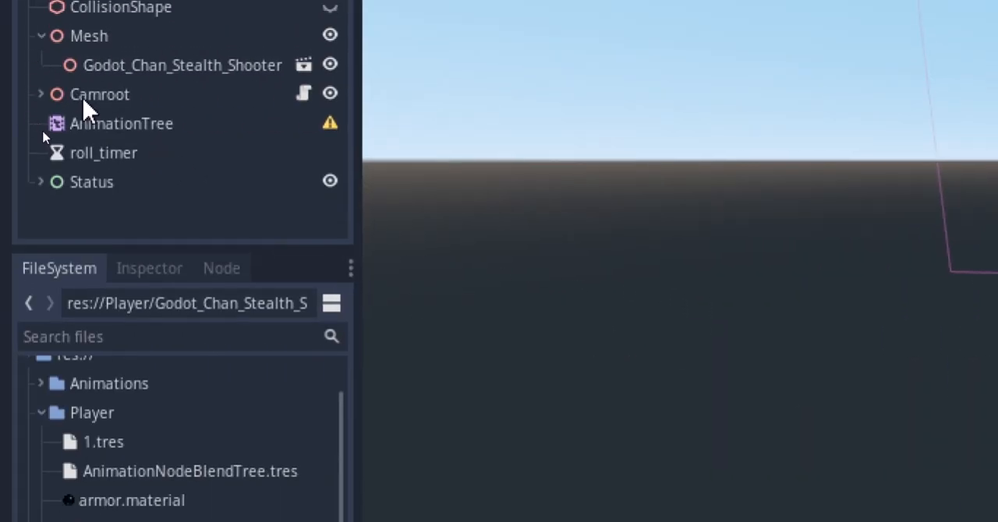
Enable Editable Children on the Godot_Chan_Stealth_Shooter instance
left_click(97, 125)
left_click_drag(200, 247, 204, 144)
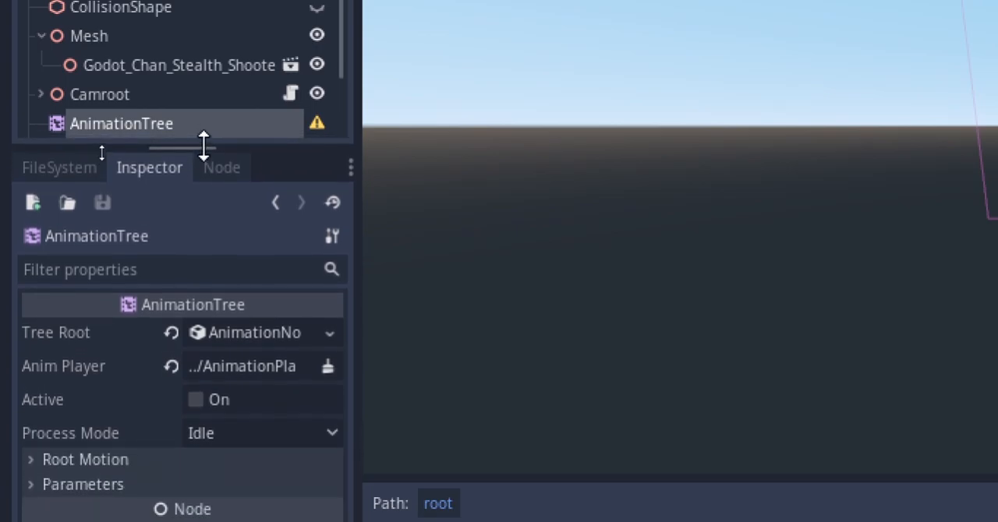
right_click(205, 68)
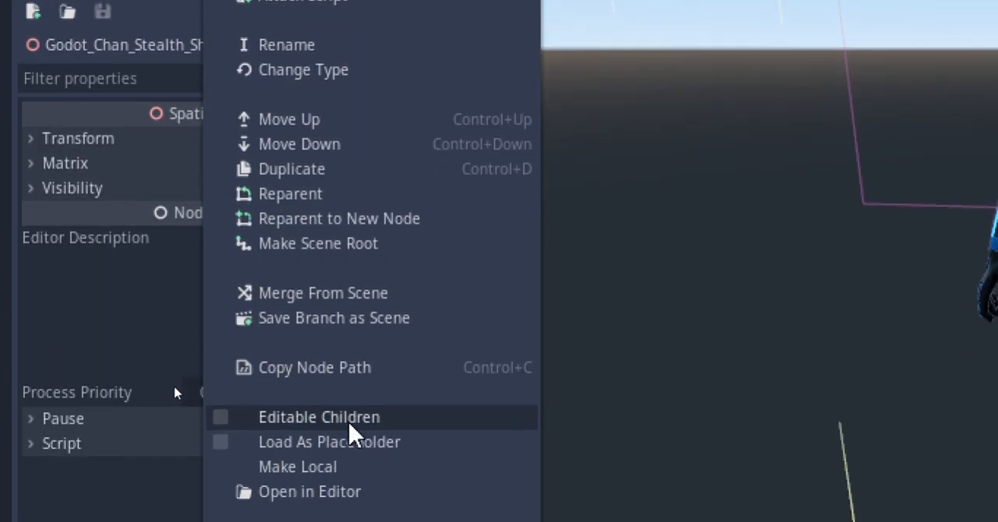
left_click(351, 418)
left_click(149, 39)
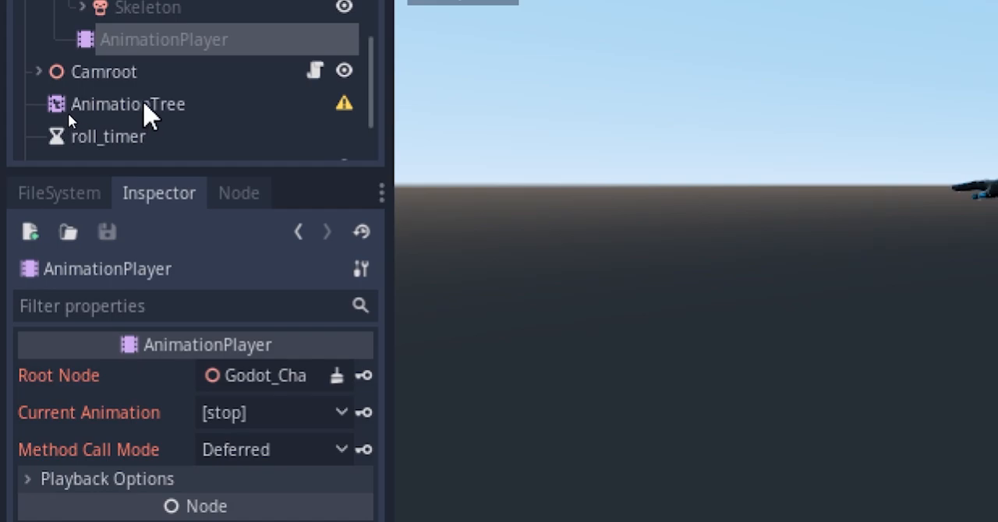
Assign the AnimationPlayer inside Godot_Chan_Stealth_Shooter as the AnimationTree's Anim Player
left_click(140, 104)
left_click(300, 421)
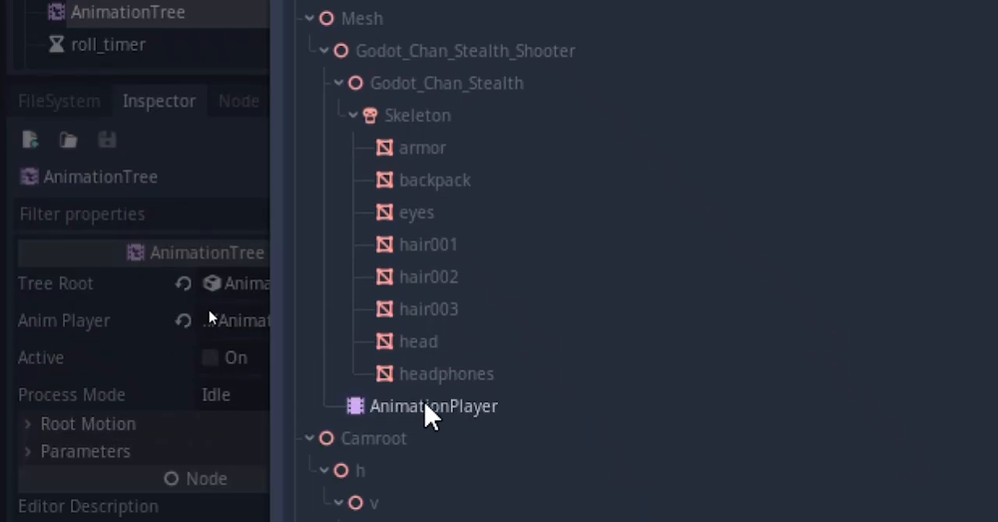
double_click(427, 407)
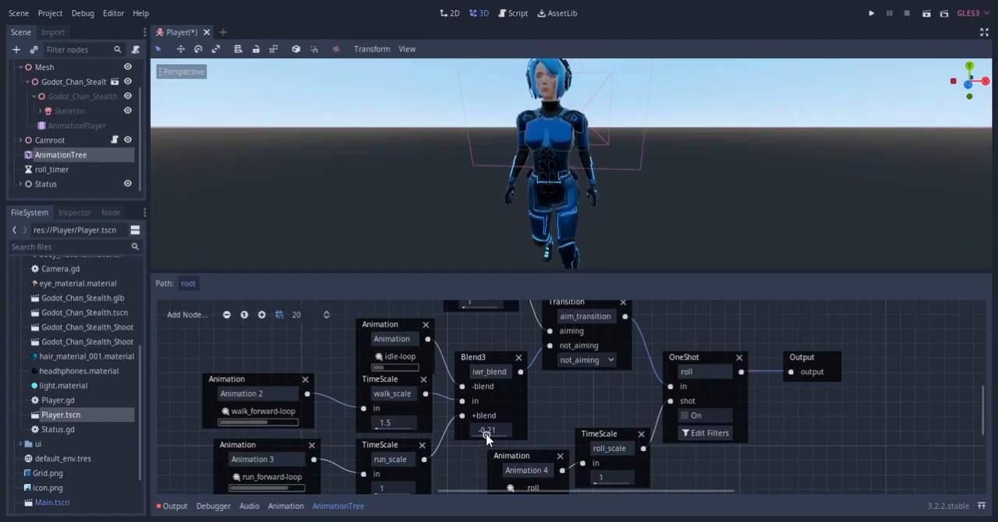
Test the existing animation tree by setting iwr_blend to 1 and triggering the roll OneShot
left_click_drag(486, 432, 508, 437)
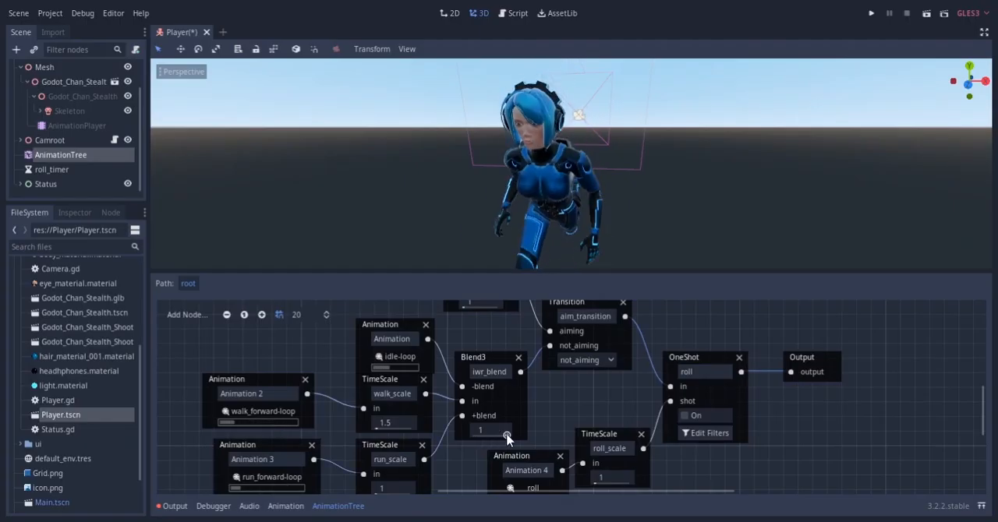
middle_click_drag(498, 419, 433, 404)
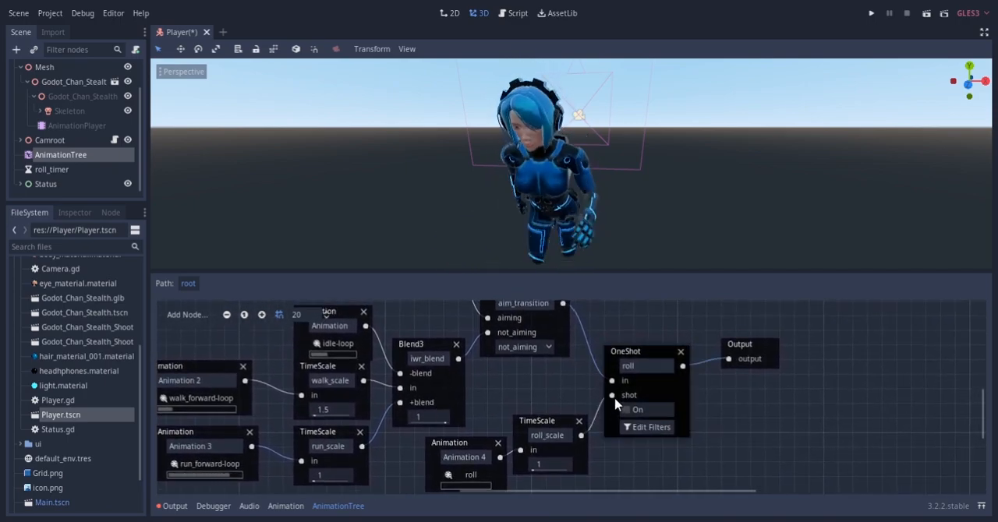
scroll(572, 204, "down", 3)
left_click(626, 410)
left_click(628, 411)
scroll(517, 185, "down", 4)
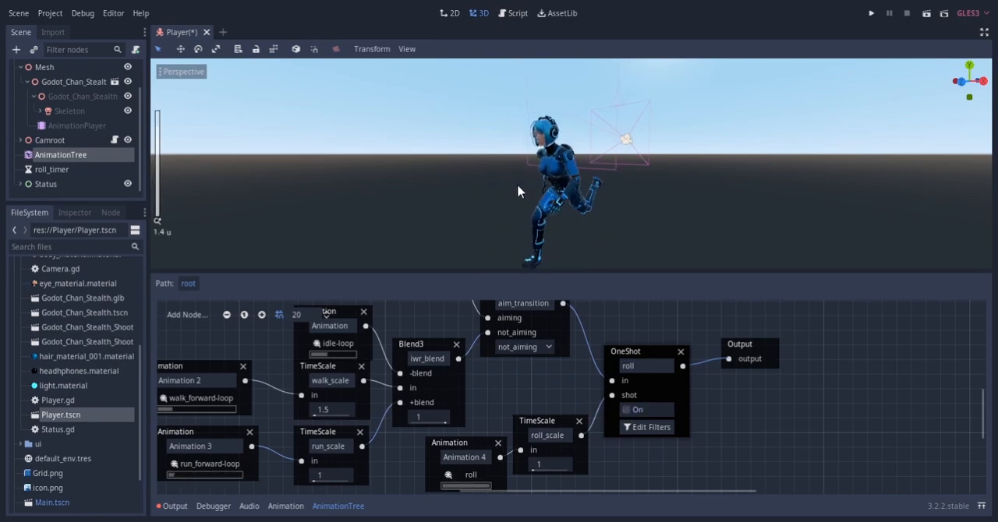
middle_click_drag(517, 185, 493, 189)
left_click(628, 410)
Switch aim_transition to aiming and preview the strafe BlendSpace2D animations on the character
middle_click_drag(528, 354, 622, 432)
left_click(622, 432)
left_click(610, 448)
middle_click_drag(512, 383, 529, 323)
middle_click_drag(566, 392, 554, 446)
left_click(377, 361)
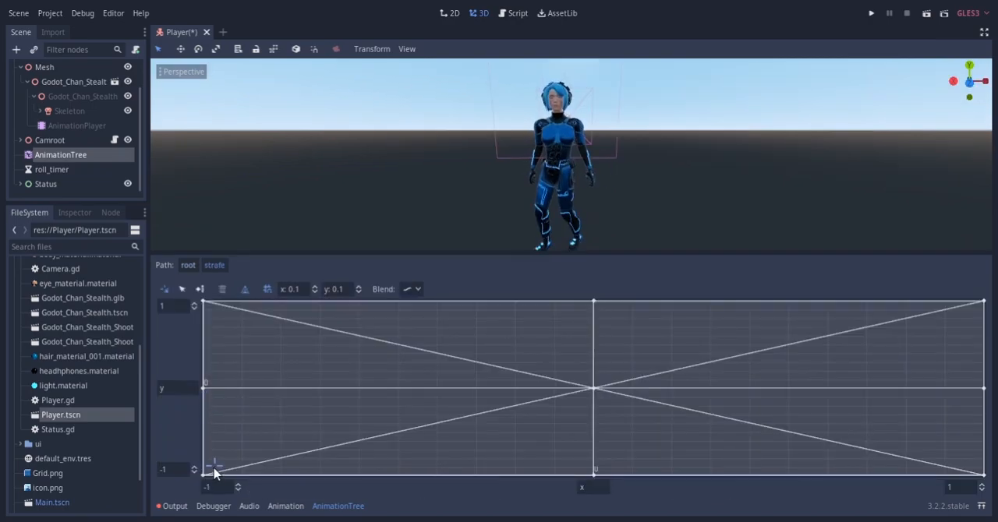
left_click_drag(212, 467, 566, 438)
middle_click_drag(540, 121, 294, 146)
mouse_move(589, 324)
left_mouse_down()
mouse_move(920, 311)
mouse_move(975, 402)
mouse_move(994, 493)
mouse_move(708, 477)
mouse_move(586, 491)
mouse_move(285, 449)
mouse_move(240, 470)
mouse_move(207, 382)
mouse_move(208, 306)
mouse_move(594, 305)
left_mouse_up()
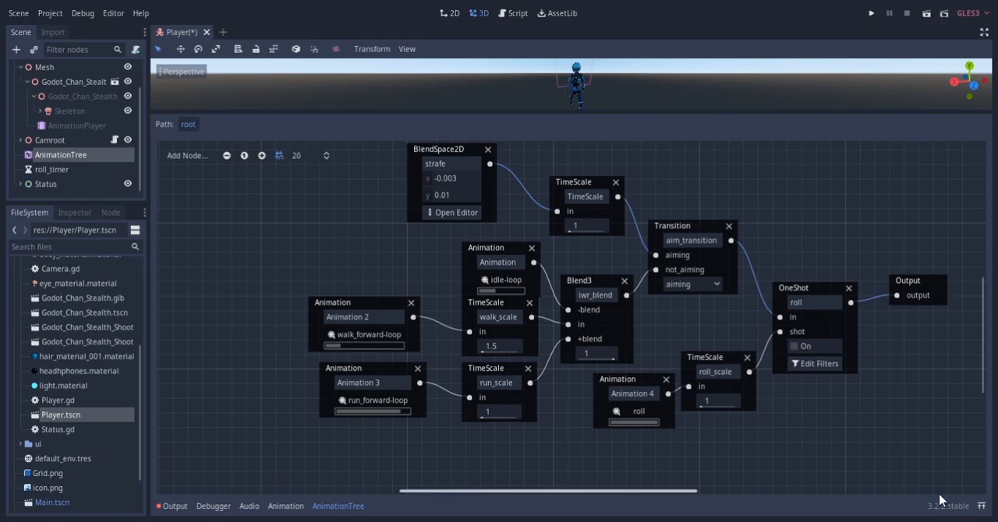
Maximize the animation tree editor and delete the TimeScale node between strafe and aim_transition
left_click(980, 505)
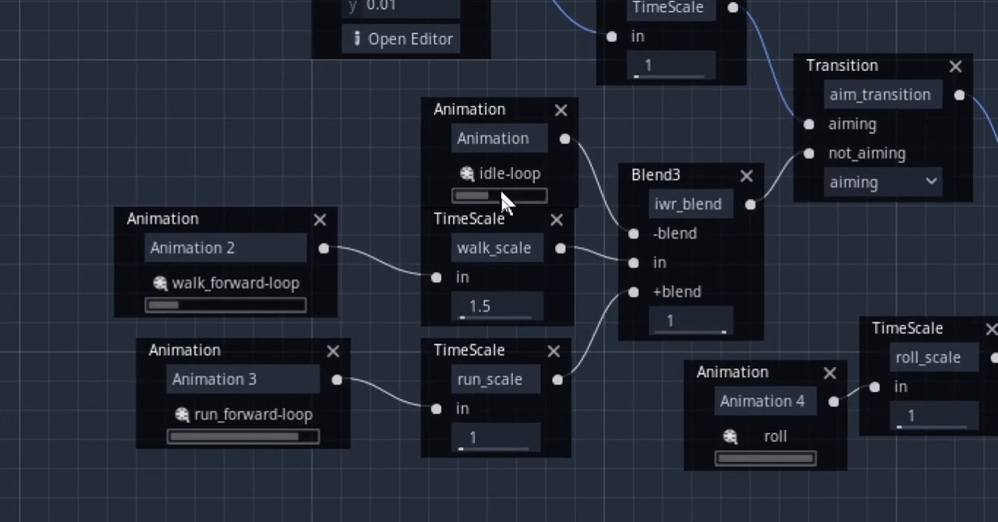
middle_click_drag(381, 187, 326, 312)
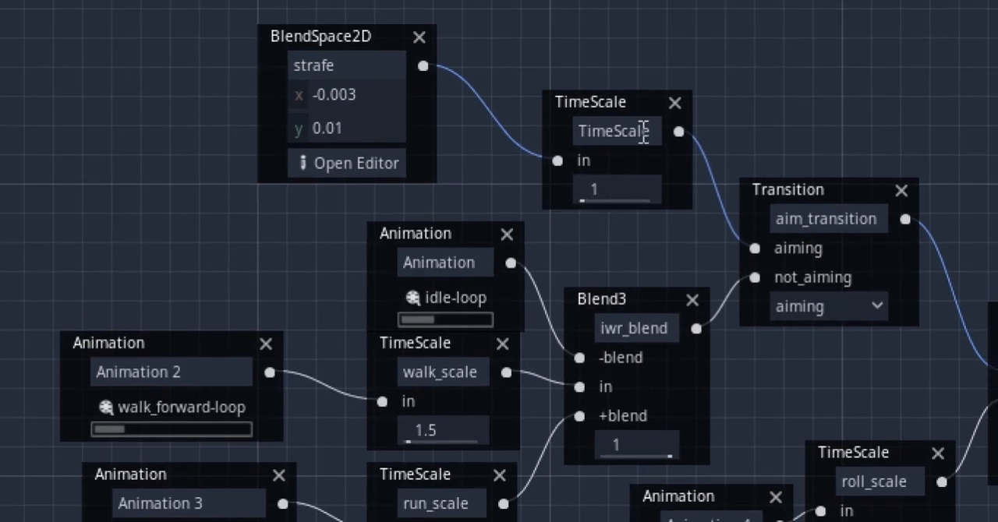
left_click(675, 102)
middle_click_drag(741, 147, 630, 72)
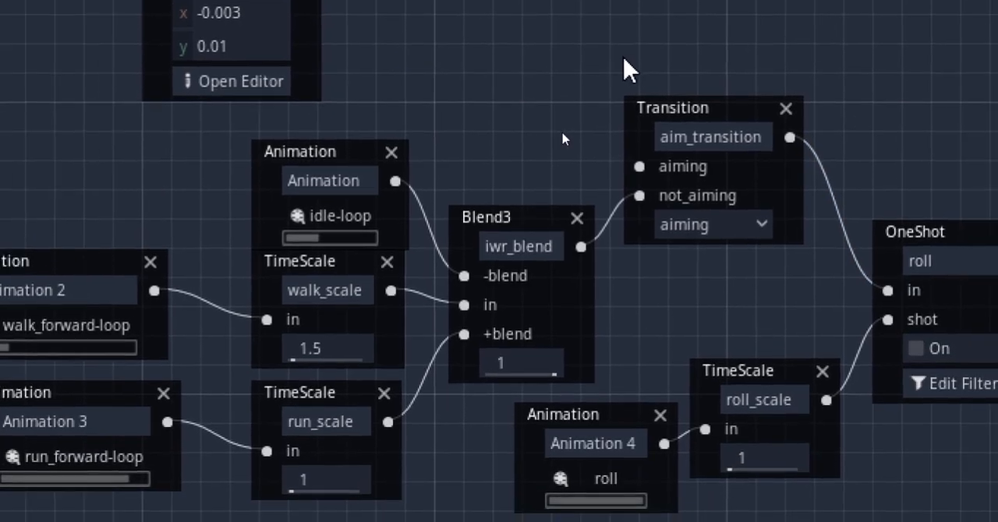
Detach the aim_transition, roll OneShot, roll_scale and roll animation nodes from the main chain and move them aside
middle_click_drag(752, 300, 428, 239)
left_click_drag(798, 187, 759, 214)
middle_click_drag(741, 442, 735, 334)
left_click_drag(608, 62, 842, 383)
left_click_drag(374, 207, 556, 447)
middle_click_drag(477, 427, 423, 308)
left_click_drag(192, 125, 345, 410)
left_click_drag(545, 324, 572, 352)
middle_click_drag(395, 176, 431, 379)
left_click_drag(367, 41, 643, 487)
middle_click_drag(646, 274, 571, 138)
left_click_drag(559, 303, 551, 476)
middle_click_drag(551, 476, 551, 465)
left_click_drag(547, 413, 576, 498)
middle_click_drag(258, 70, 409, 307)
left_click_drag(851, 166, 501, 182)
middle_click_drag(225, 118, 694, 186)
left_click_drag(507, 167, 515, 159)
left_click_drag(392, 328, 390, 325)
Remove the walk_forward-loop animation node and connect the strafe BlendSpace2D to the walk_scale input instead
left_click(349, 278)
scroll(413, 156, "up", 2)
left_click_drag(437, 97, 291, 345)
middle_click_drag(313, 355, 368, 169)
left_click_drag(415, 192, 521, 280)
middle_click_drag(786, 230, 666, 216)
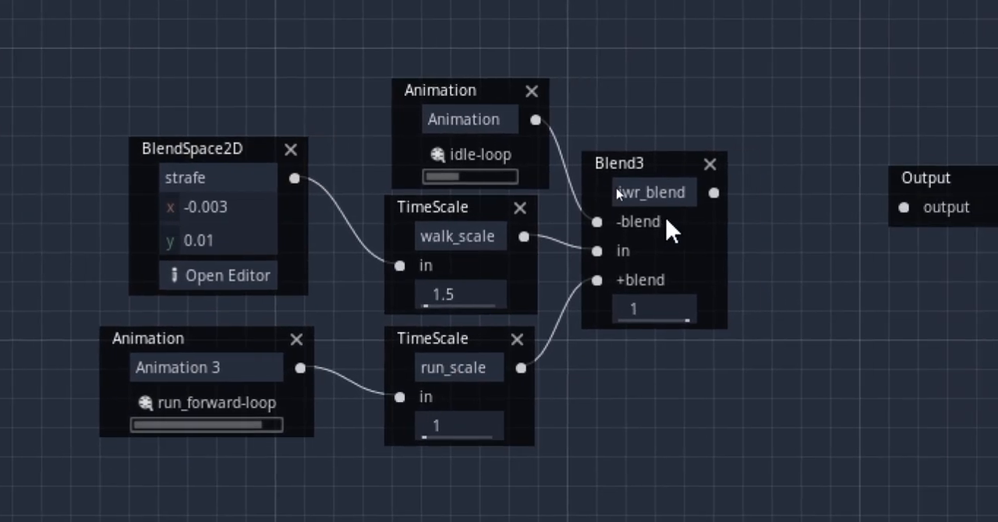
Connect iwr_blend to the Output node and rename the strafe BlendSpace2D to walk
middle_click_drag(716, 192, 654, 192)
left_click_drag(652, 191, 868, 210)
middle_click_drag(499, 249, 689, 249)
middle_click_drag(279, 208, 281, 207)
left_click_drag(292, 179, 436, 178)
type("walk")
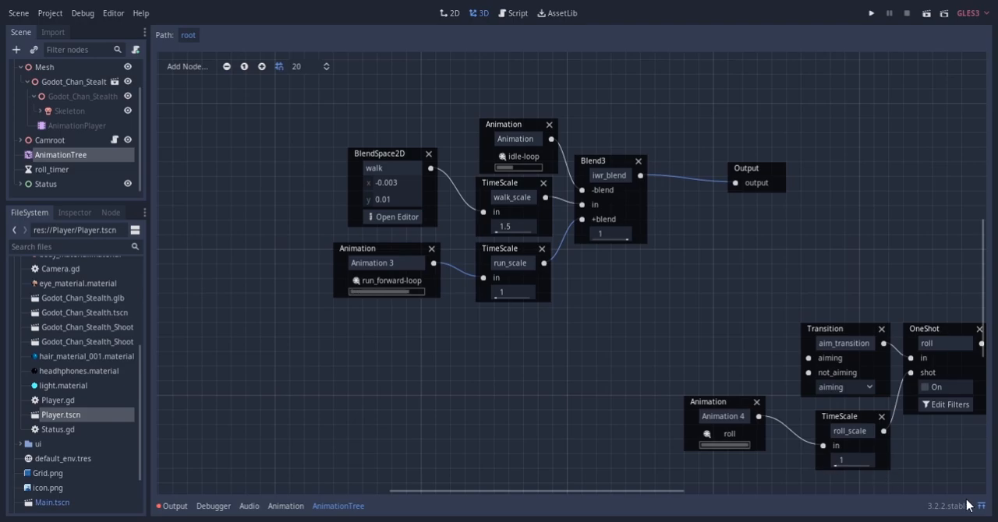
Preview the idle, walk and run blending through iwr_blend and open the walk BlendSpace2D for editing
left_click(982, 506)
left_click_drag(541, 113, 520, 283)
middle_click_drag(563, 405, 546, 366)
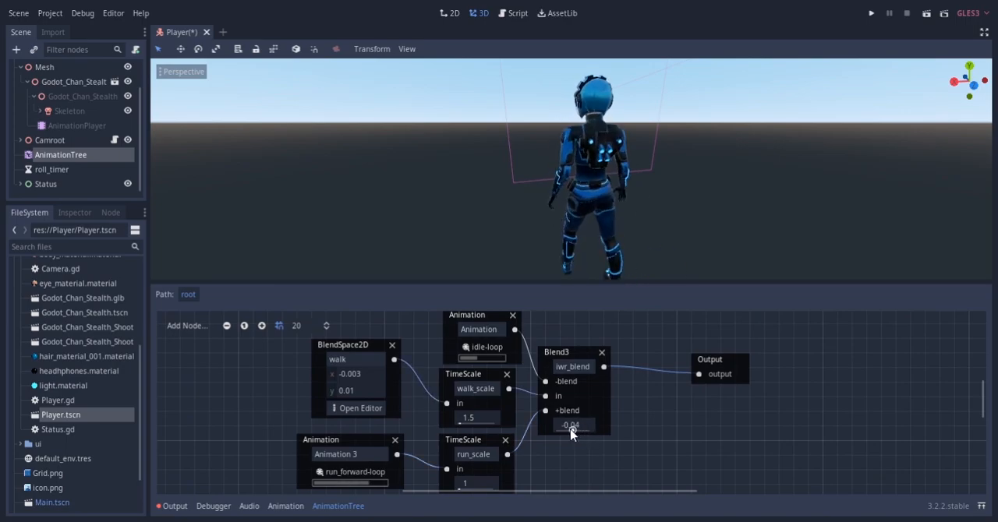
left_click(361, 409)
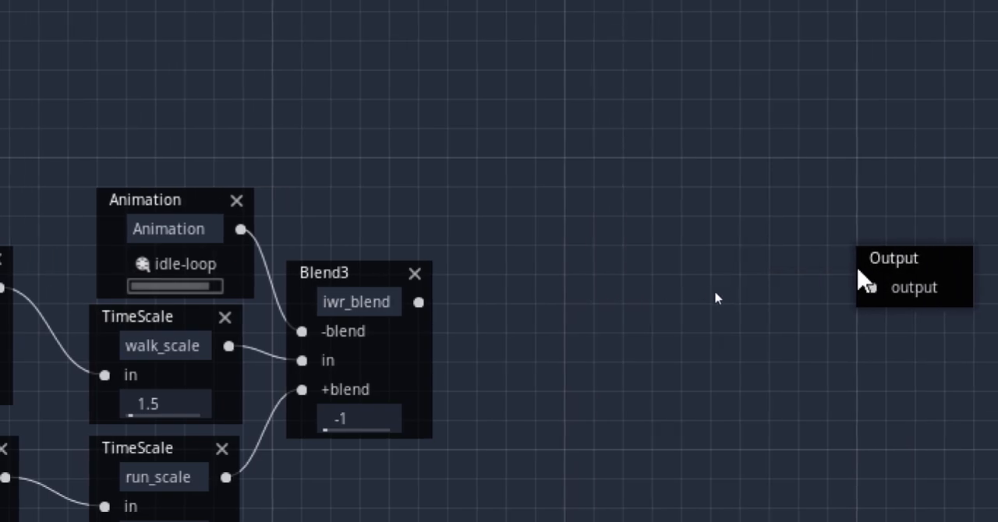
Add a Transition node between iwr_blend and Output and set its input count to 2
right_click(528, 123)
left_click(587, 330)
left_click_drag(540, 158, 511, 191)
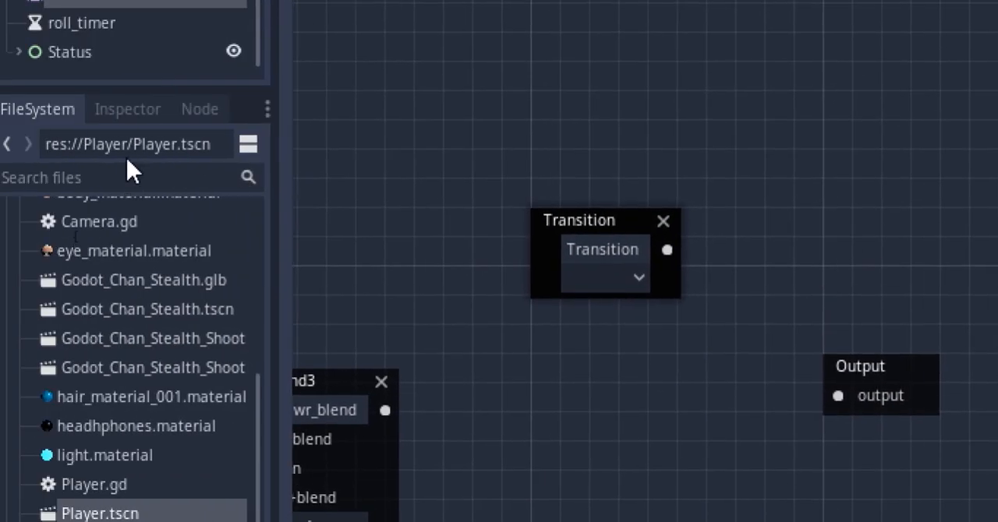
left_click(127, 109)
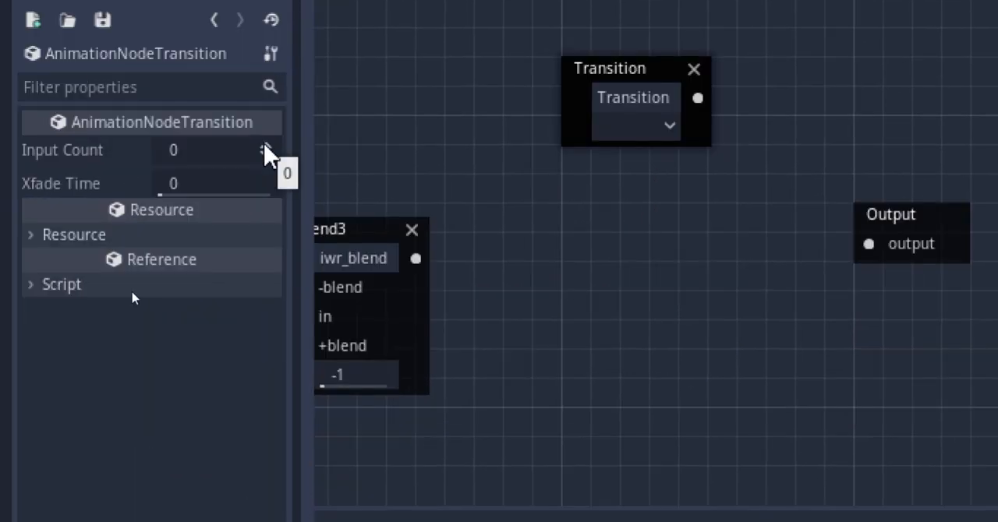
left_click(266, 147)
left_click(267, 146)
Name the Transition's inputs crouching and standing, and set its Xfade Time to 0.2
left_click(66, 209)
double_click(201, 237)
type("crouching")
left_click(66, 297)
double_click(206, 324)
type("standing")
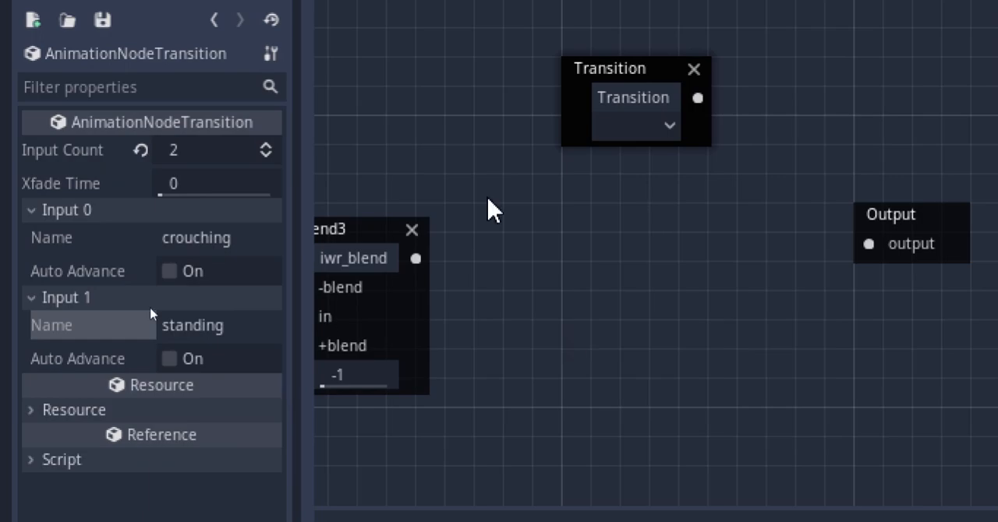
left_click(173, 184)
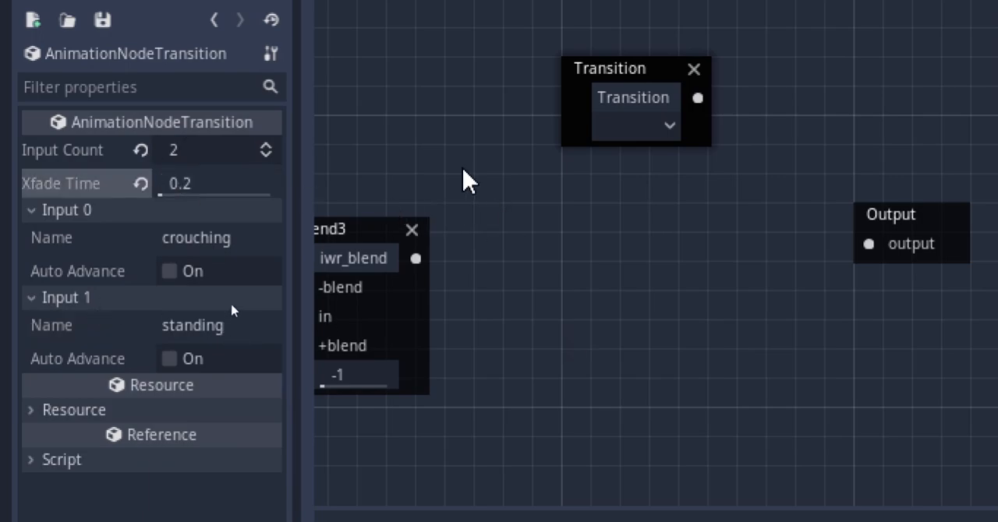
Rename the Transition node to cs_transition and connect iwr_blend to its standing input
middle_click_drag(608, 285, 613, 329)
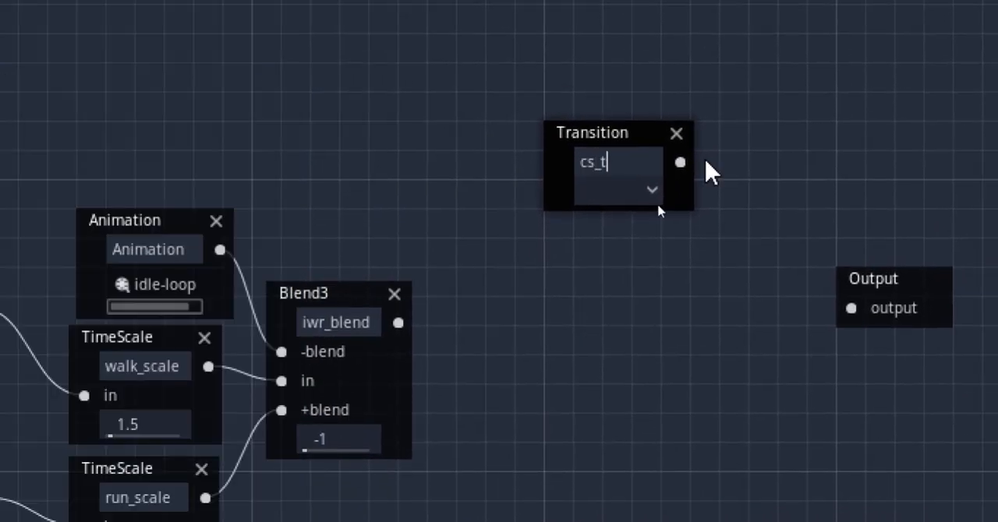
type("ition")
key("Return")
left_click_drag(398, 322, 484, 283)
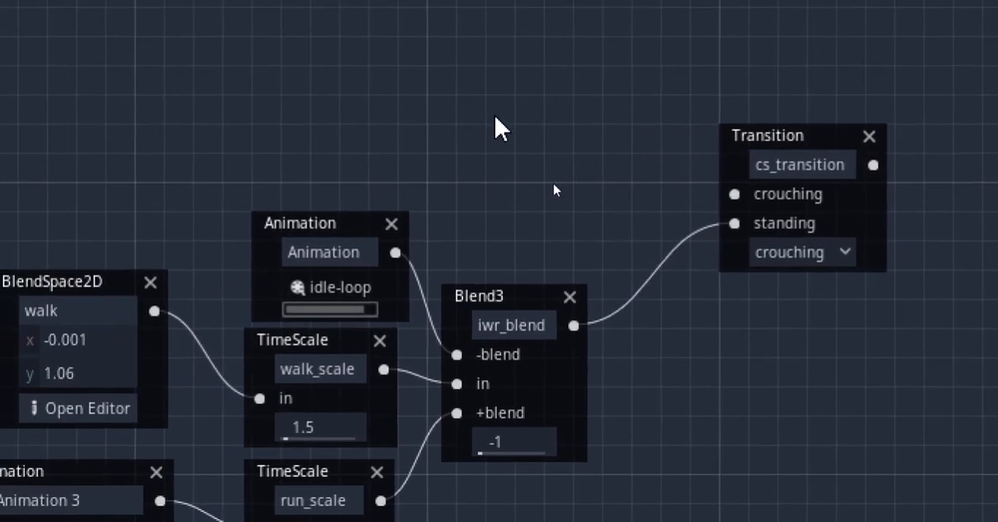
Add a Blend2 node named crouch_iw_blend and connect it to the crouching input of cs_transition
right_click(447, 80)
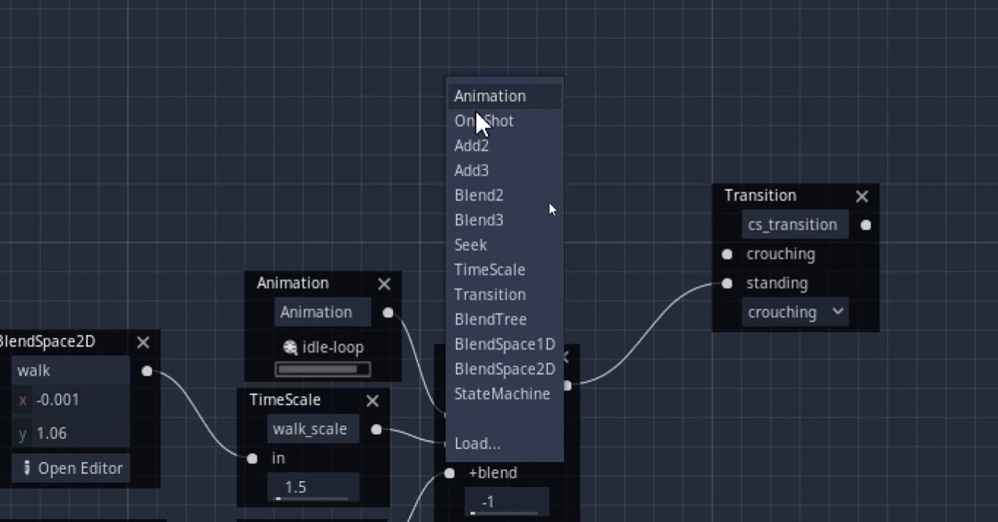
left_click(488, 198)
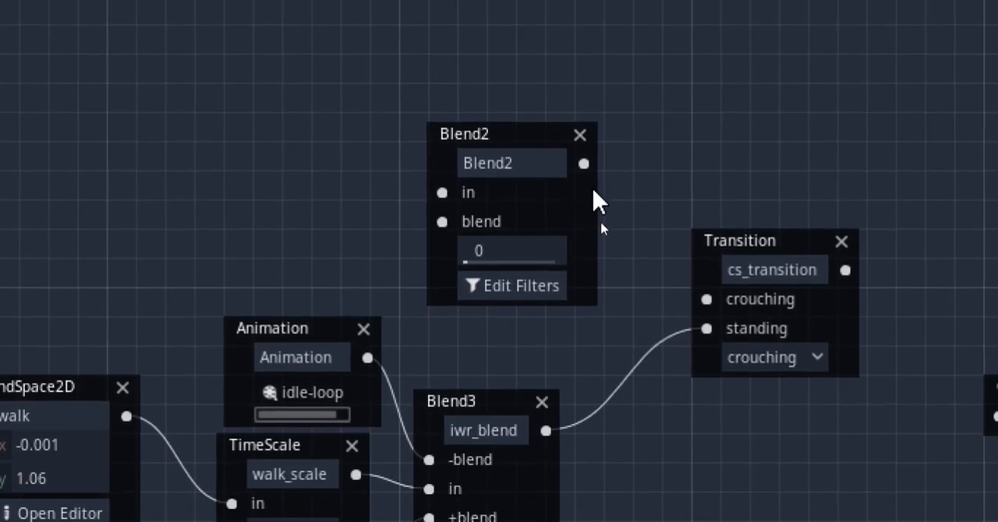
type("crou")
type("ch_iw_blend")
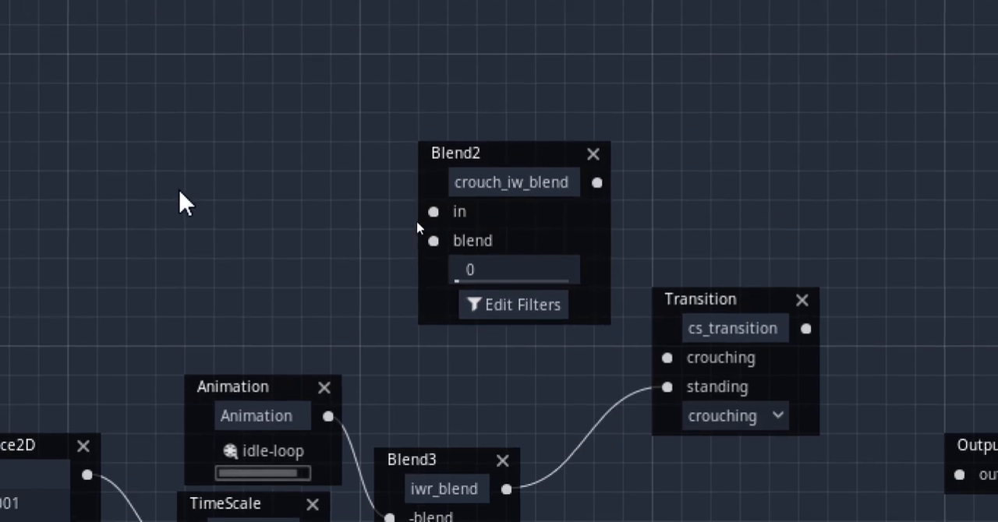
left_click_drag(463, 156, 445, 132)
left_click_drag(686, 365, 685, 365)
middle_click_drag(294, 177, 445, 231)
Add an Animation node using crouch-loop and connect it to the in port of crouch_iw_blend
right_click(238, 54)
left_click(269, 70)
left_click(338, 133)
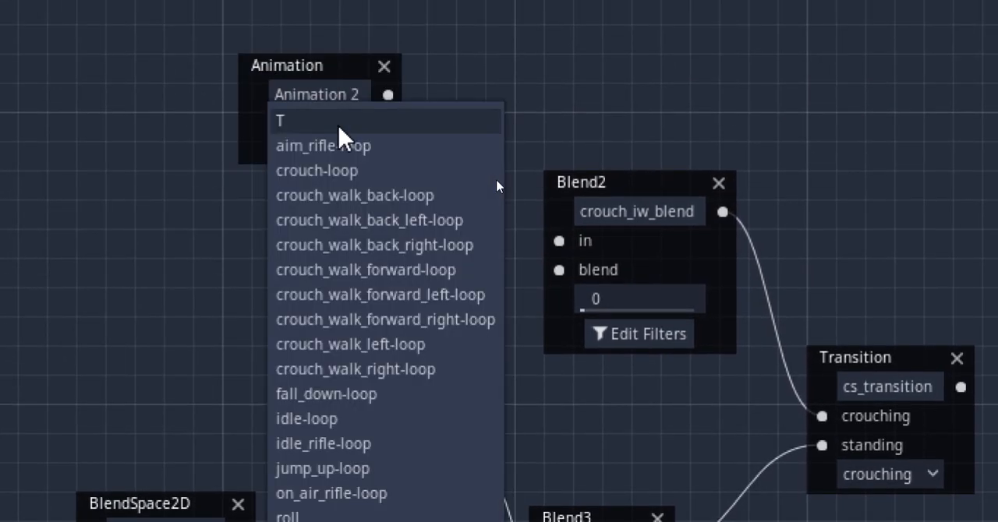
left_click(316, 170)
left_click_drag(305, 73, 347, 137)
left_click_drag(446, 159, 558, 245)
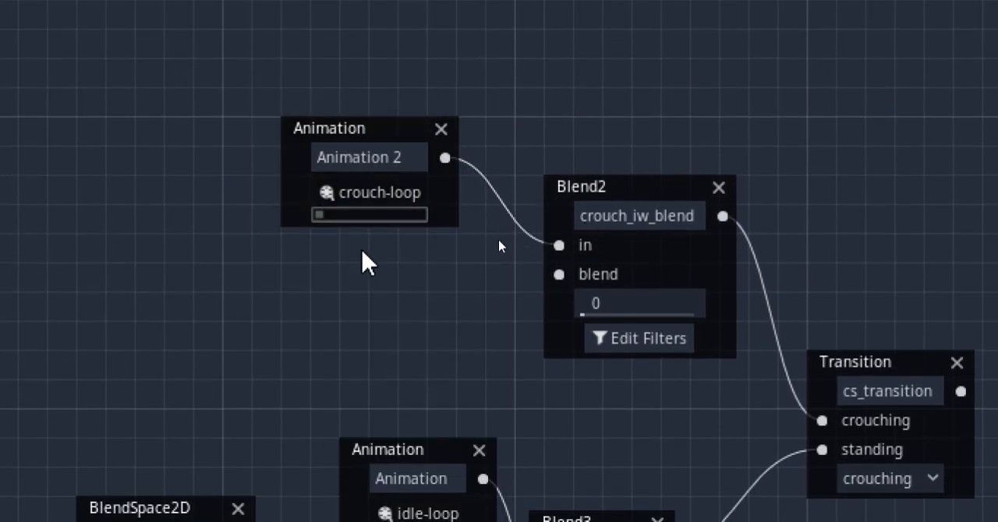
Add a BlendSpace2D node named crouch_walk and connect it to the blend port of crouch_iw_blend
middle_click_drag(389, 263, 434, 179)
right_click(297, 185)
left_click(385, 465)
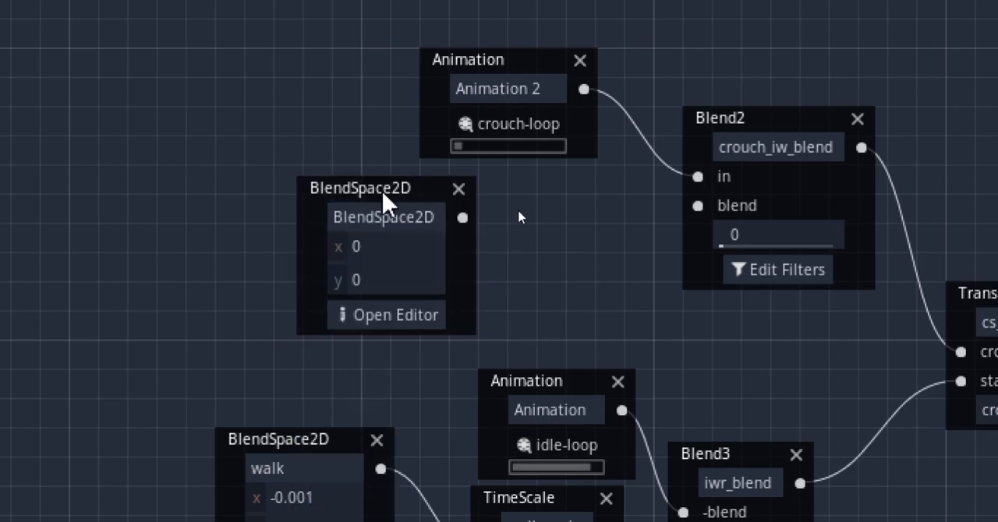
left_click_drag(382, 193, 388, 180)
left_click_drag(468, 204, 696, 207)
middle_click_drag(550, 316, 540, 106)
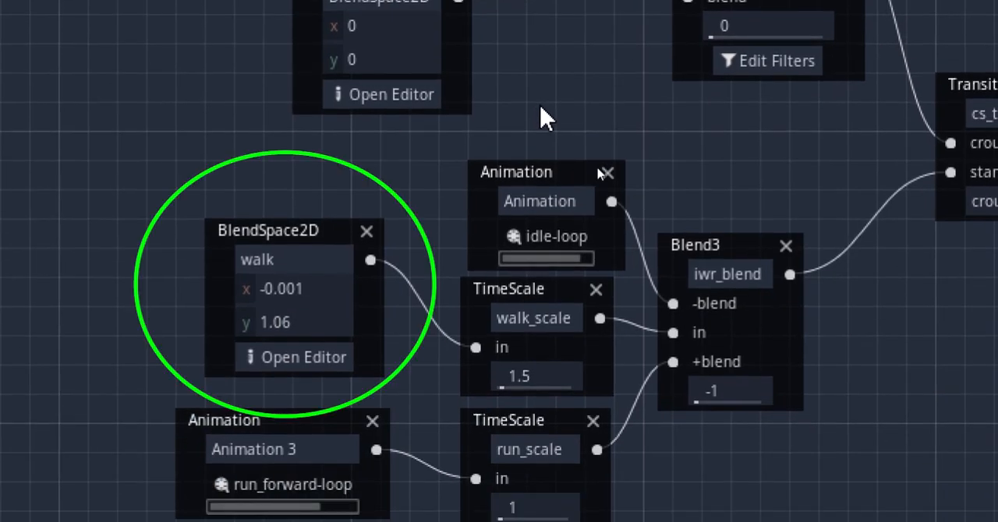
middle_click_drag(535, 101, 514, 304)
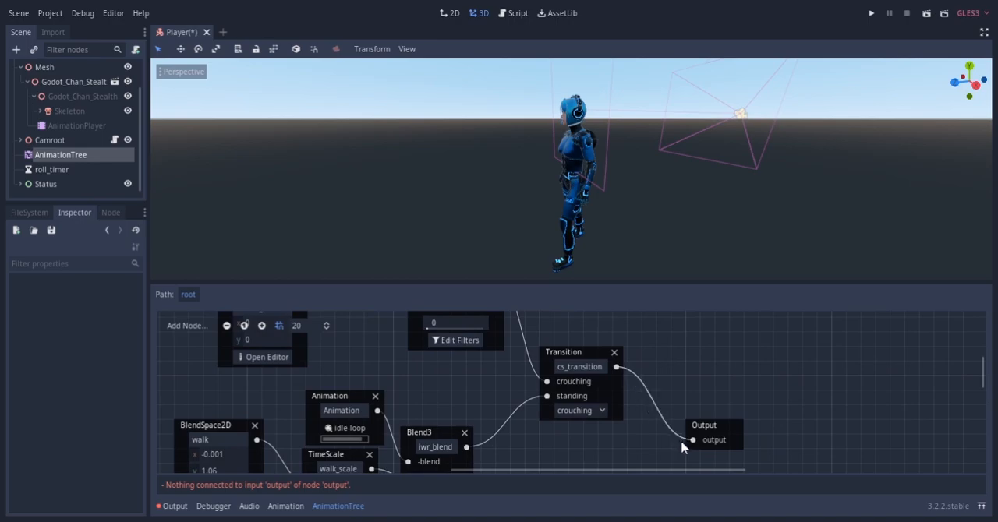
Connect cs_transition to the Output node and switch its current state to standing
left_click_drag(682, 442, 684, 443)
middle_click_drag(518, 376, 643, 407)
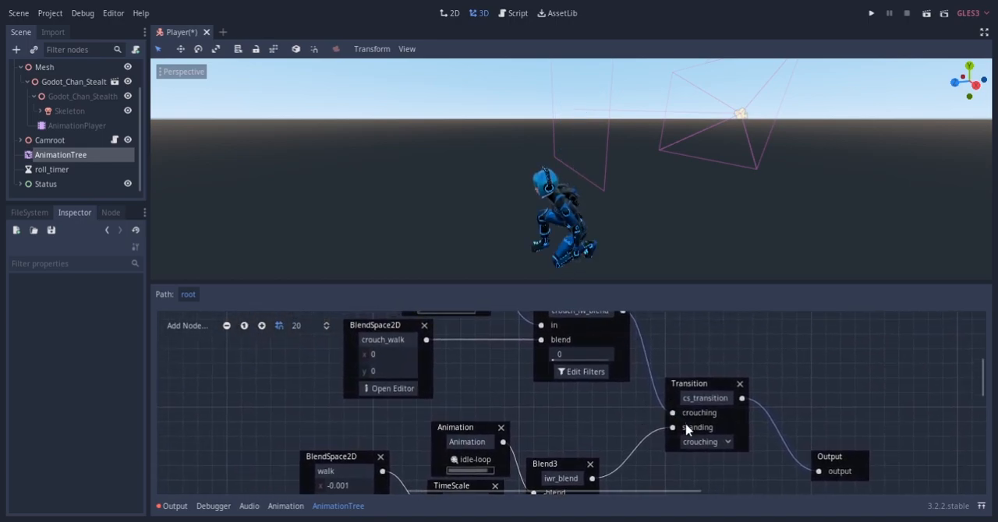
left_click(707, 472)
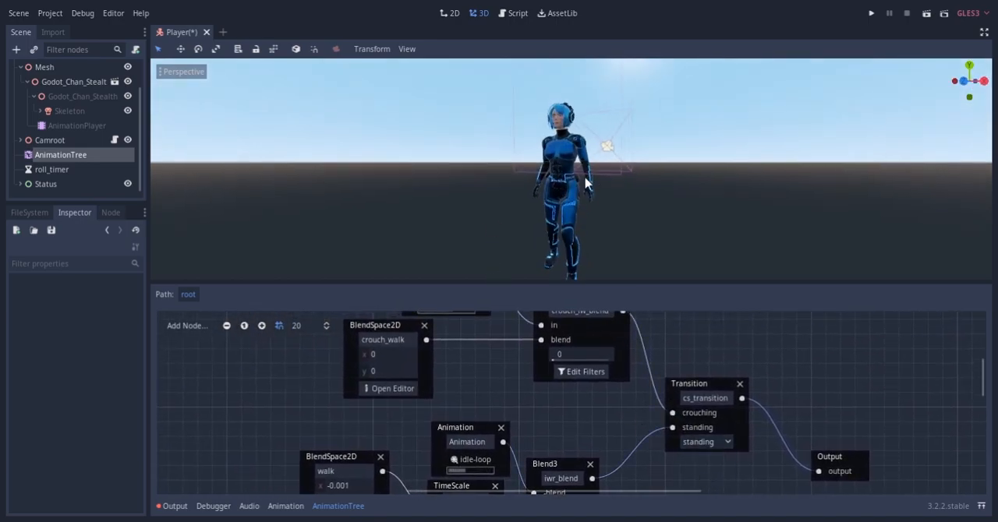
left_click(704, 442)
middle_click_drag(600, 390, 510, 354)
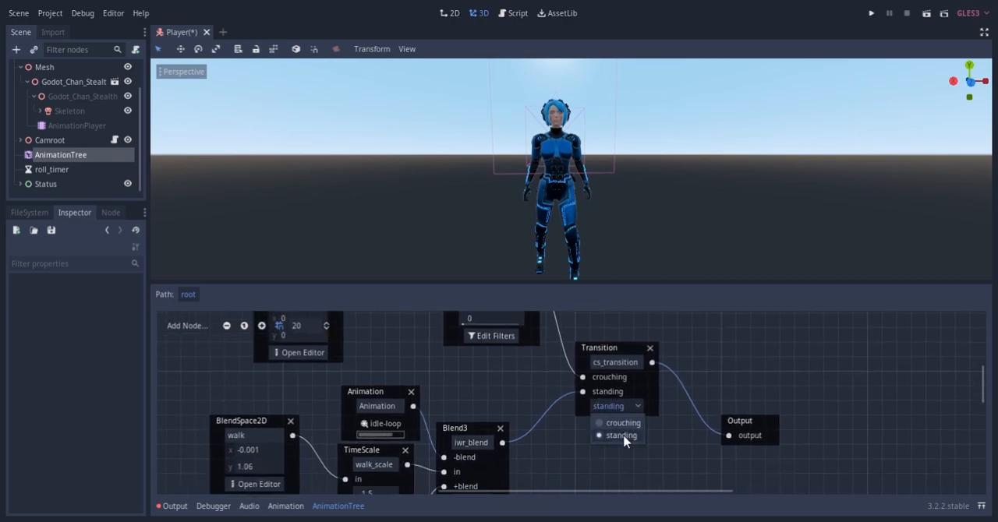
Toggle cs_transition between crouching and standing to preview both states, leaving it on crouching
left_click(623, 424)
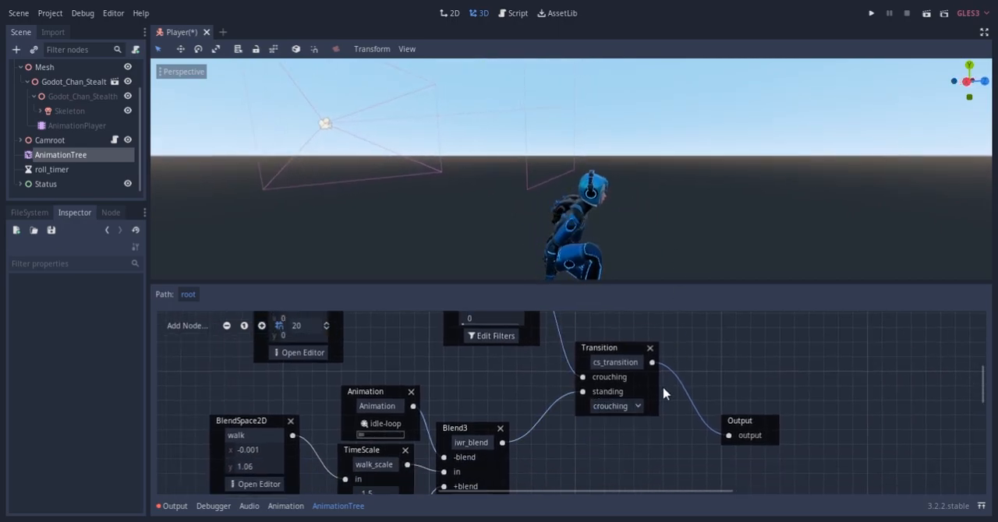
left_click(633, 443)
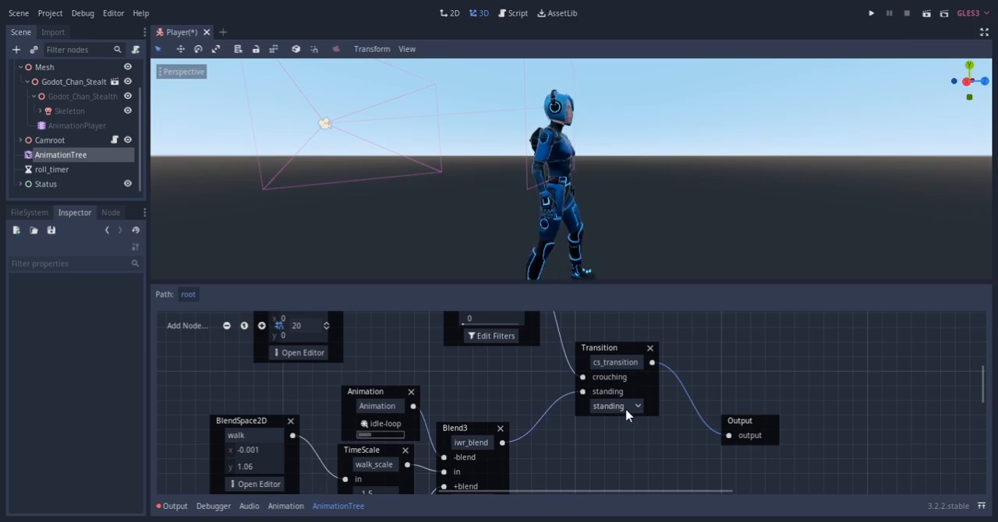
left_click(624, 425)
middle_click_drag(528, 363, 613, 446)
middle_click_drag(489, 415, 484, 419)
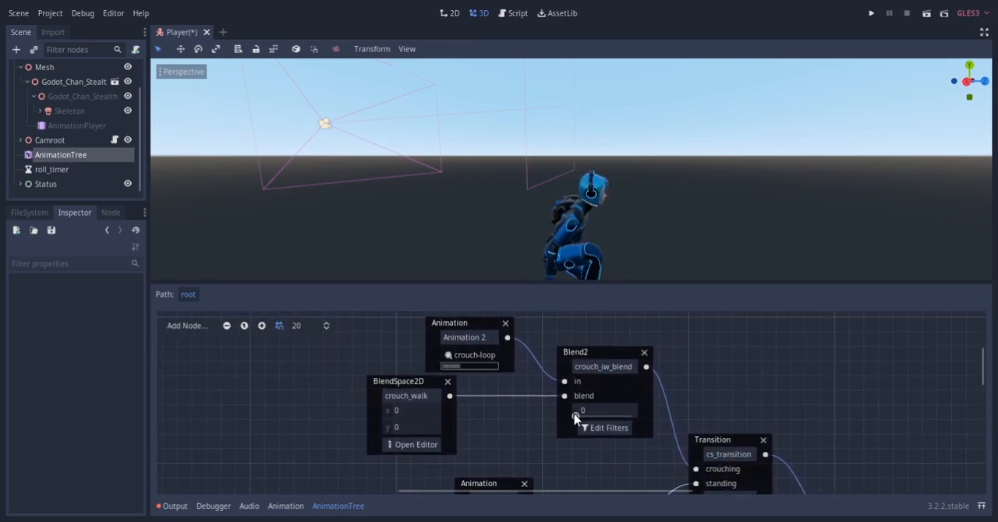
Open the crouch_walk blend space and add animation points at its centre, (0, 1) and (0, -1)
left_click(413, 445)
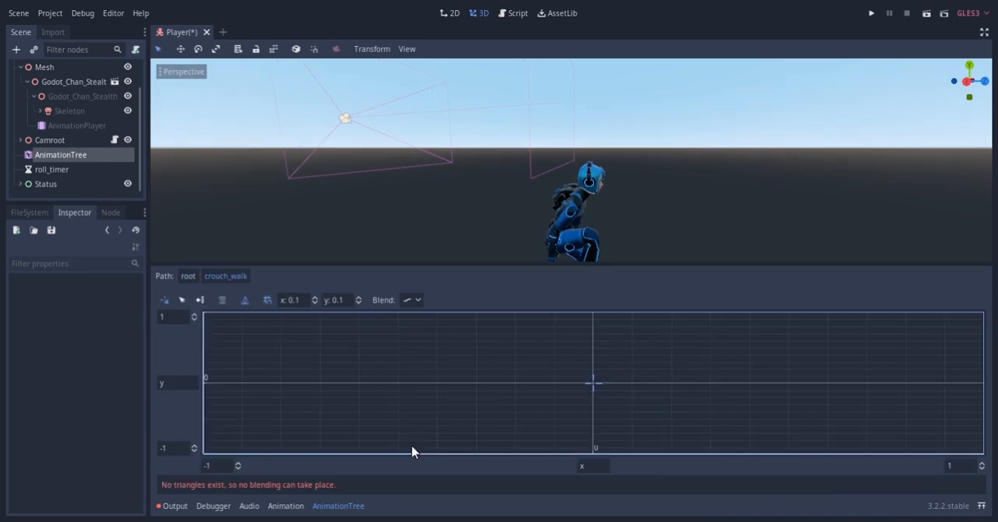
left_click(199, 300)
left_click(593, 383)
mouse_move(612, 391)
left_click(697, 203)
left_click(592, 313)
mouse_move(620, 321)
left_click(697, 252)
left_click(572, 477)
mouse_move(604, 449)
left_click(833, 7)
Add animation points to crouch_walk at both ends of the horizontal axis, (1, 0) and (-1, 0)
left_click(972, 357)
mouse_move(935, 377)
left_click(771, 193)
left_click(121, 377)
mouse_move(182, 392)
left_click(475, 165)
Add the diagonal crouch walk animations at the four corners of the blend space, with crouch_walk_back_right-loop at (1, -1)
left_click(121, 212)
mouse_move(183, 234)
left_click(421, 118)
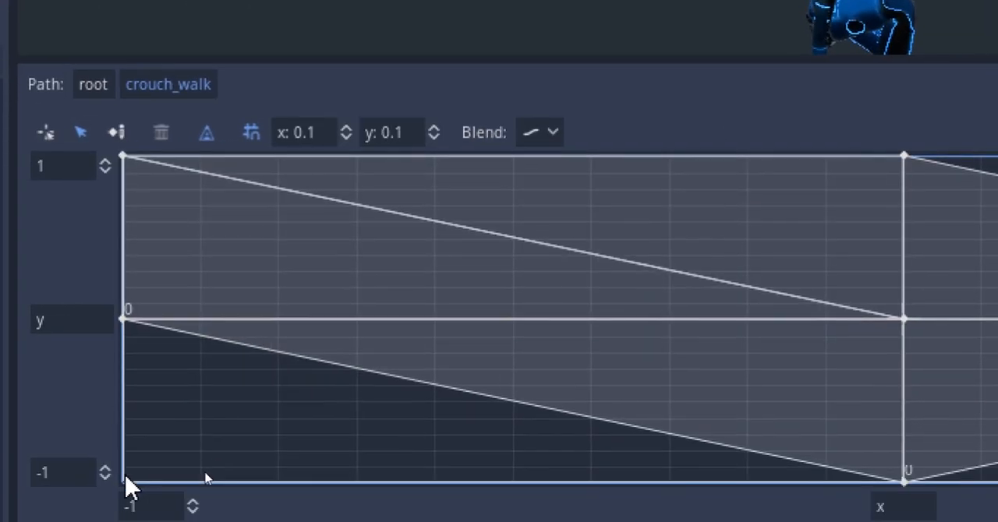
left_click(124, 477)
mouse_move(187, 474)
left_click(469, 59)
left_click(970, 467)
mouse_move(909, 392)
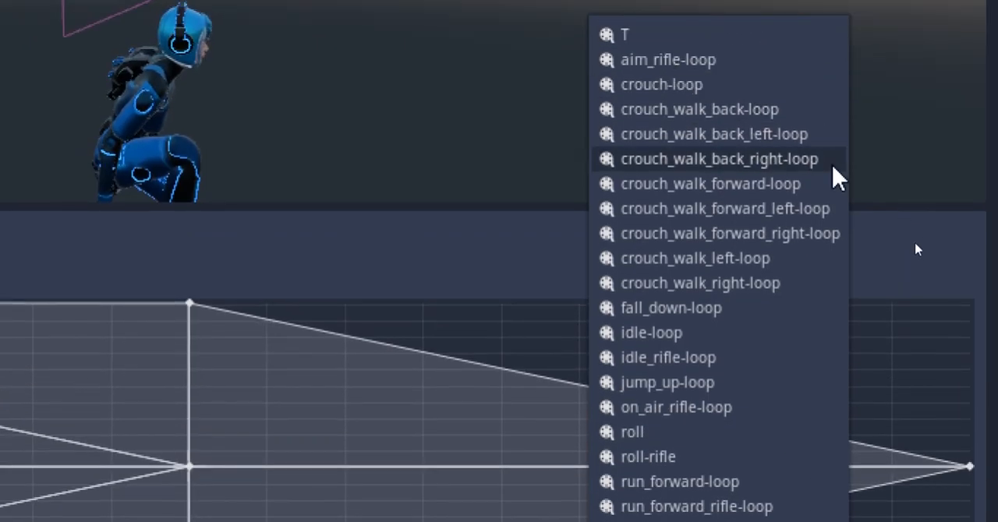
left_click(833, 161)
left_click(970, 177)
mouse_move(954, 201)
left_click(837, 122)
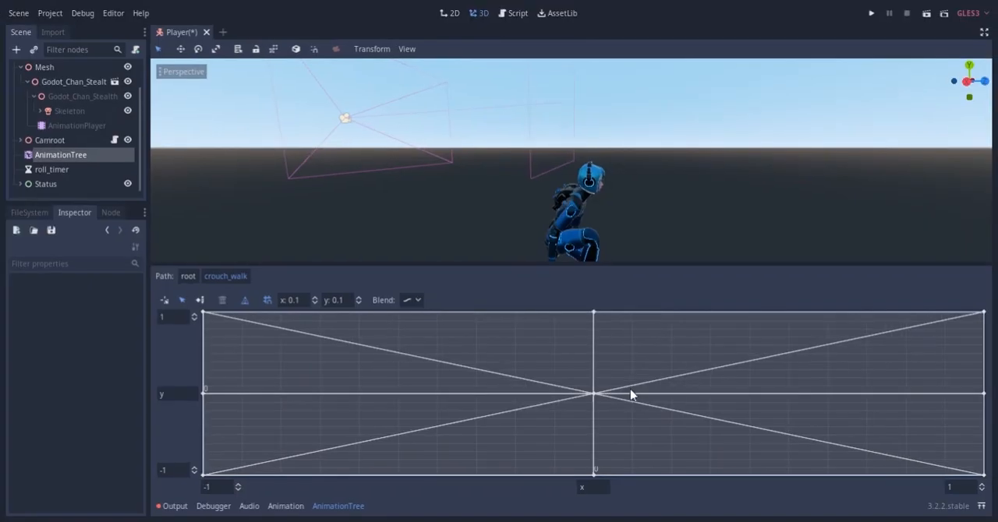
Preview the crouch_walk blending on the character by moving the blend position around the blend space
left_click(165, 300)
mouse_move(625, 220)
middle_mouse_down()
mouse_move(585, 216)
mouse_move(583, 173)
middle_mouse_up()
mouse_move(593, 390)
left_mouse_down()
mouse_move(590, 302)
mouse_move(985, 314)
mouse_move(982, 481)
mouse_move(590, 486)
left_mouse_up()
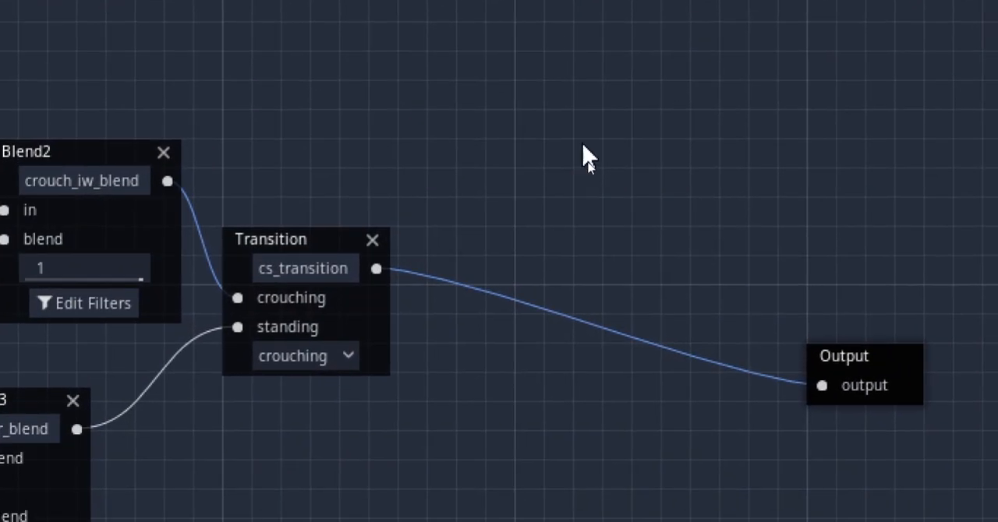
Add a new Transition node between cs_transition and the Output node
right_click(582, 145)
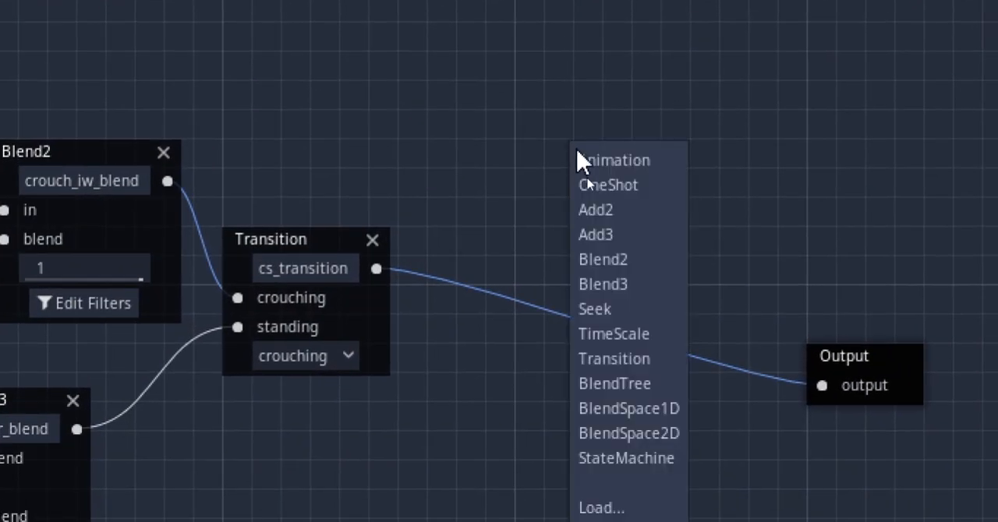
left_click(624, 357)
left_click_drag(607, 164, 579, 162)
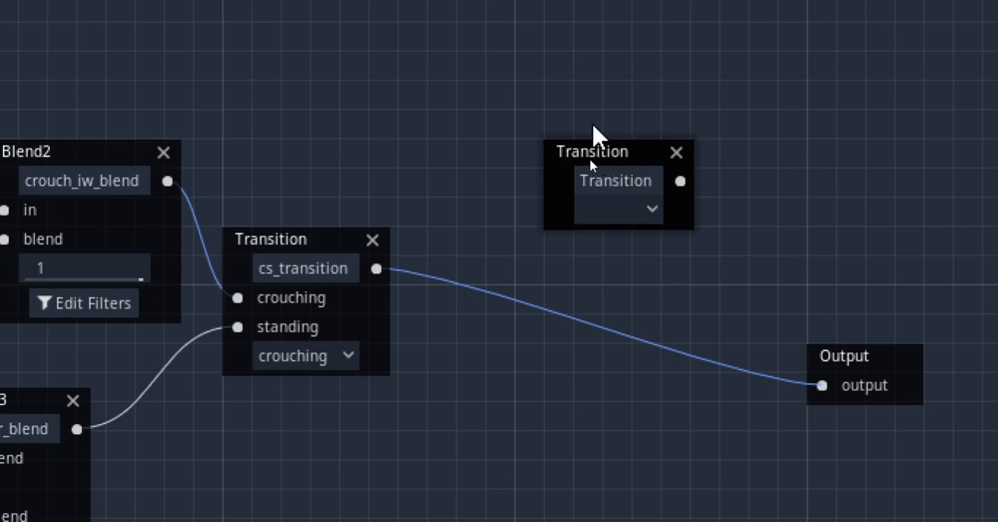
middle_click_drag(136, 92, 239, 105)
left_click_drag(707, 109, 707, 168)
middle_click_drag(511, 197, 478, 281)
Give the new Transition node two inputs named on_air and on_ground, and edit its Xfade Time
left_click(265, 332)
left_click(265, 332)
left_click(66, 306)
left_click(195, 334)
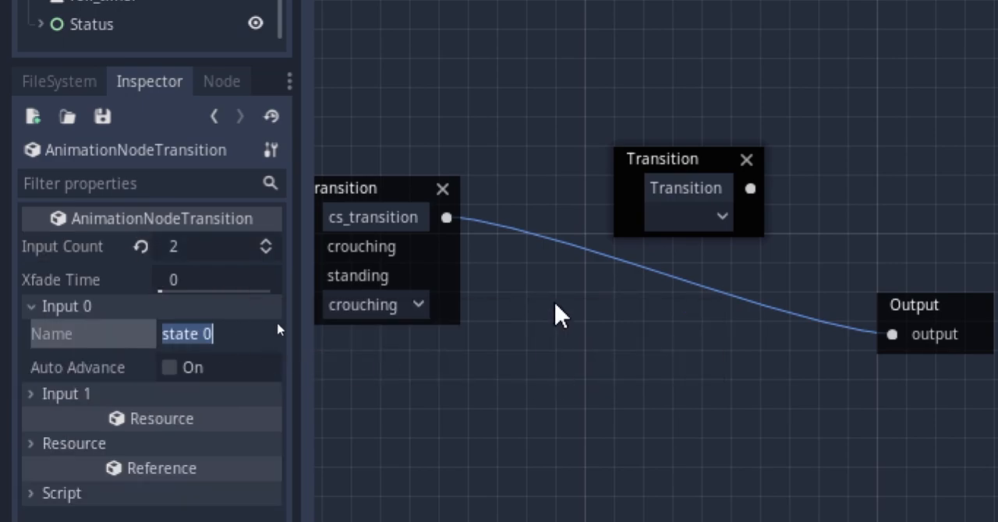
left_click(188, 394)
left_click(187, 421)
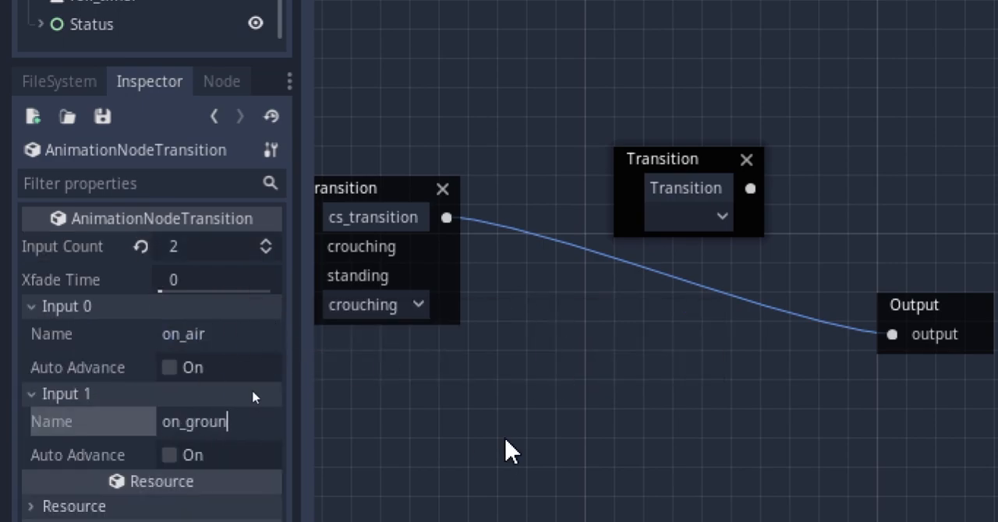
left_click(168, 281)
type(".2")
Rename the new Transition node to ag_transition
middle_click_drag(664, 307, 601, 314)
double_click(598, 228)
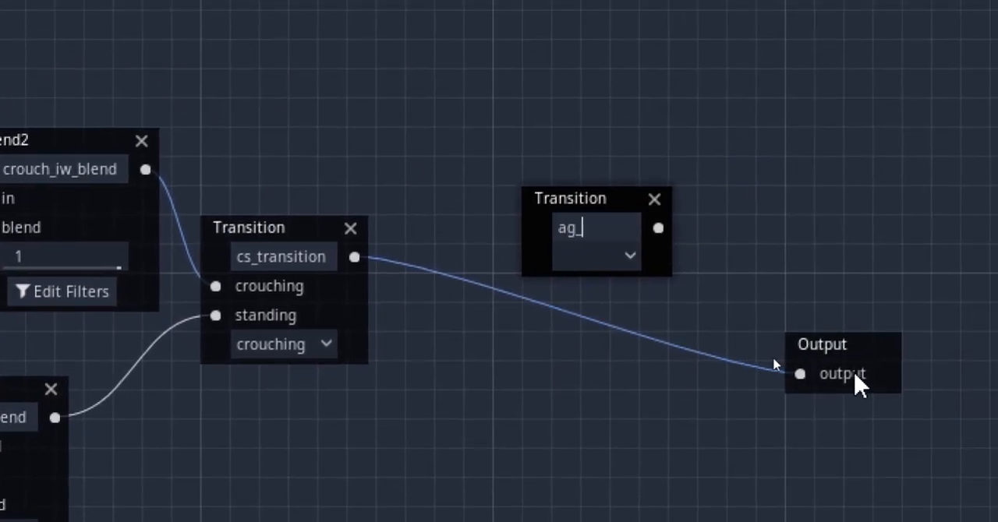
type("ag_transition")
key("Return")
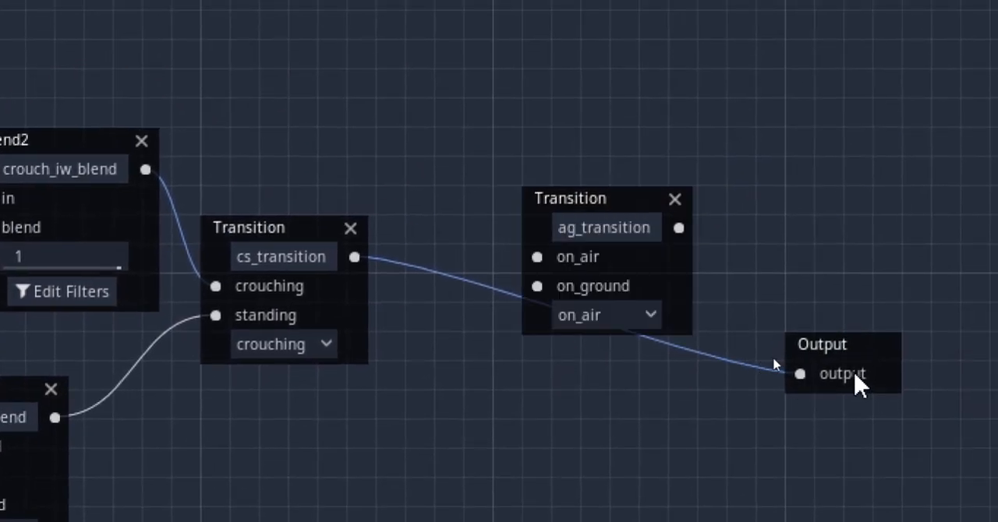
Reroute cs_transition into the on_ground input of ag_transition and connect ag_transition to the Output node
left_click_drag(799, 373, 437, 322)
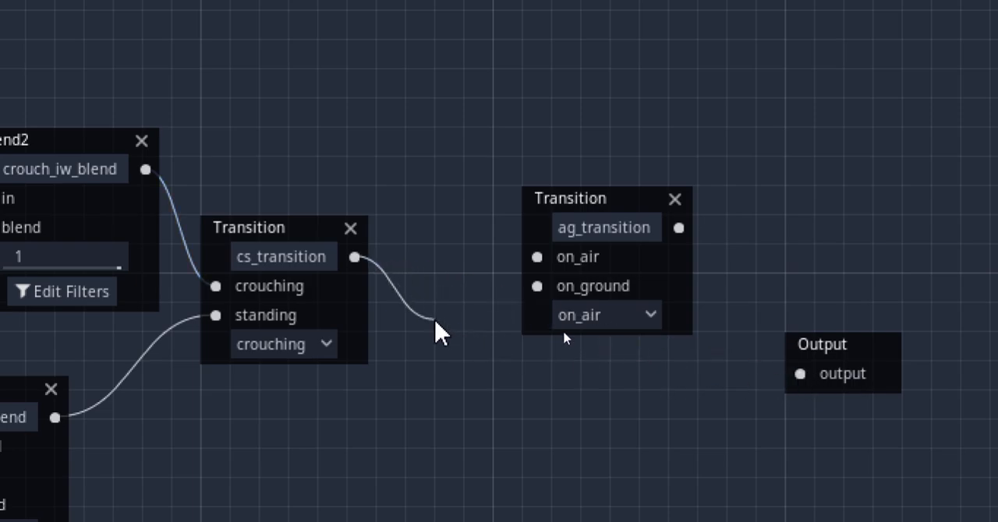
left_click_drag(591, 203, 588, 140)
left_click_drag(679, 170, 797, 375)
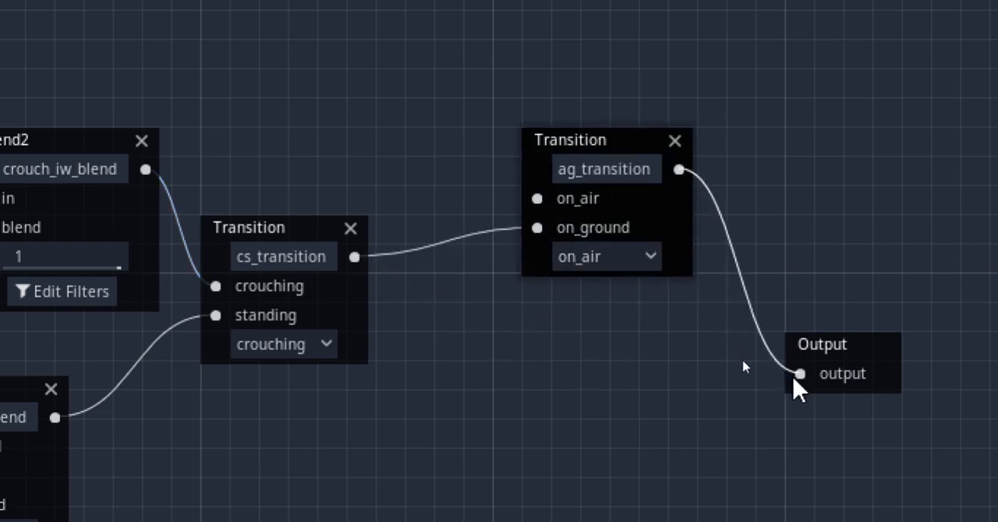
Add a BlendSpace1D node named jump_blend and connect it to the on_air input of ag_transition
middle_click_drag(491, 335, 627, 401)
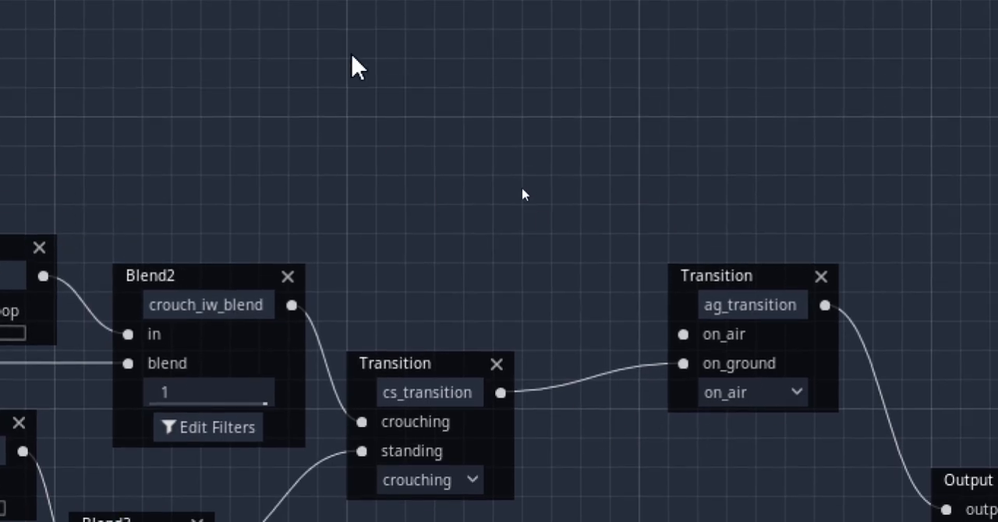
right_click(380, 43)
left_click(438, 382)
left_click_drag(534, 125, 639, 320)
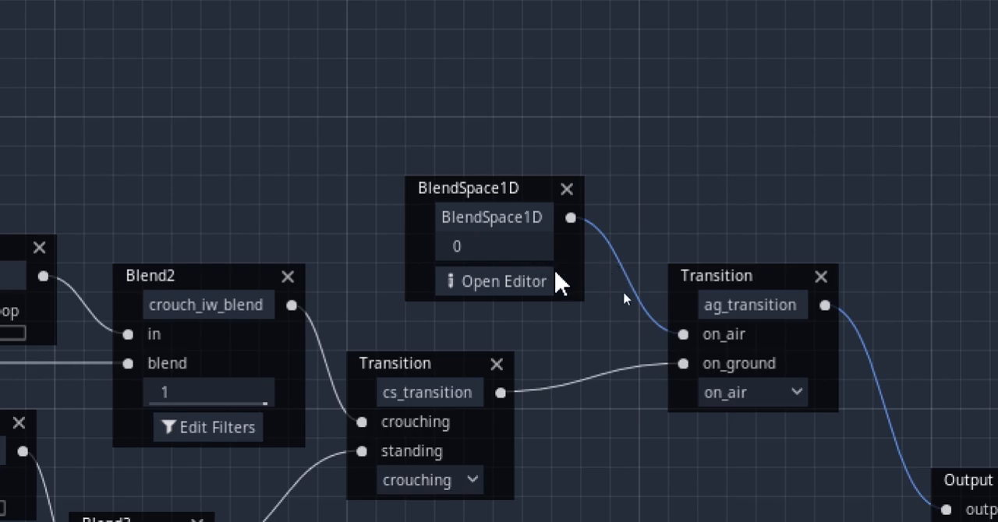
double_click(544, 218)
type("jump_blend")
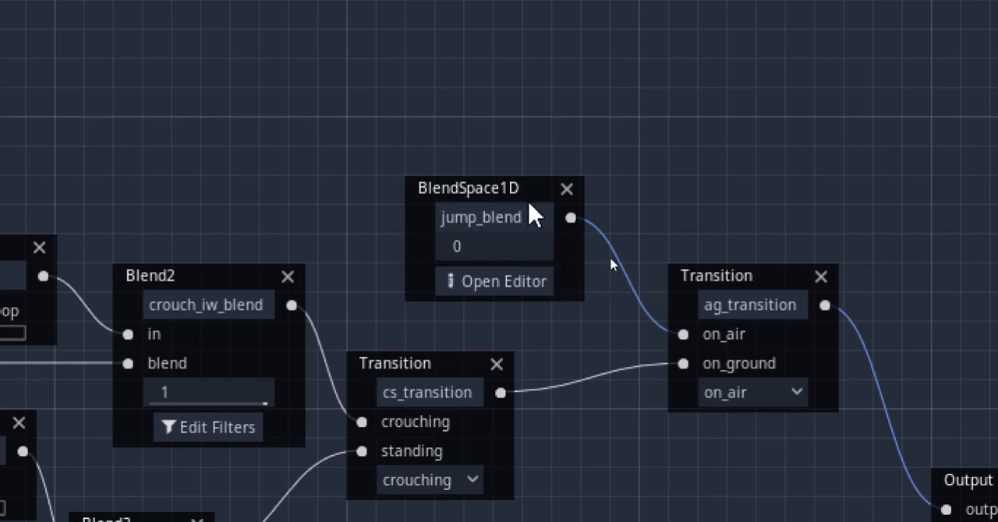
Open the jump_blend blend space and add fall_down-loop at -1 and jump_up-loop at 1
left_click(494, 281)
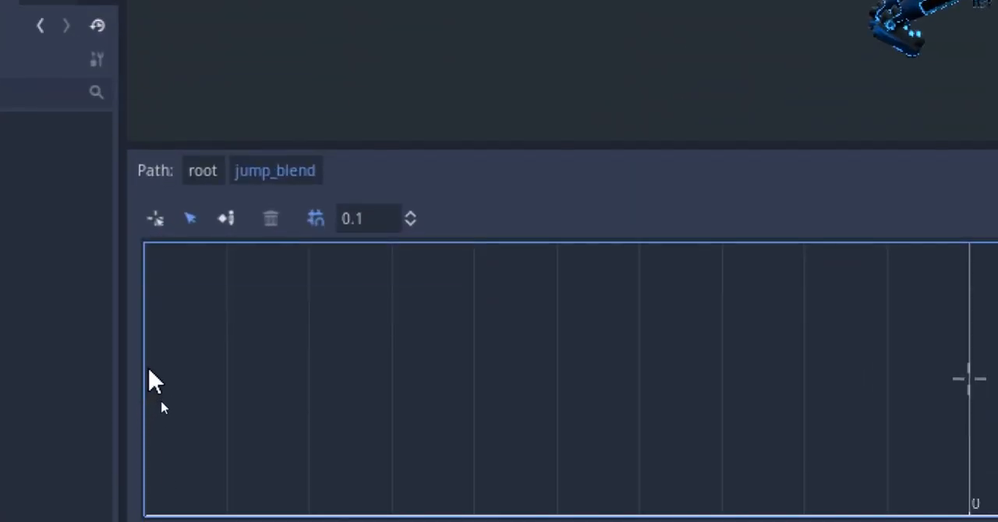
right_click(159, 406)
mouse_move(172, 410)
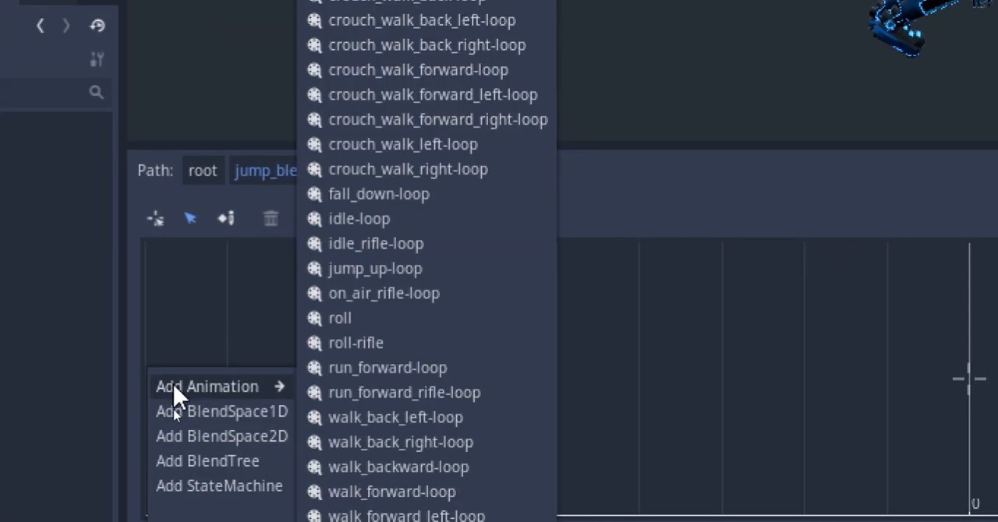
left_click(451, 195)
right_click(973, 390)
mouse_move(893, 399)
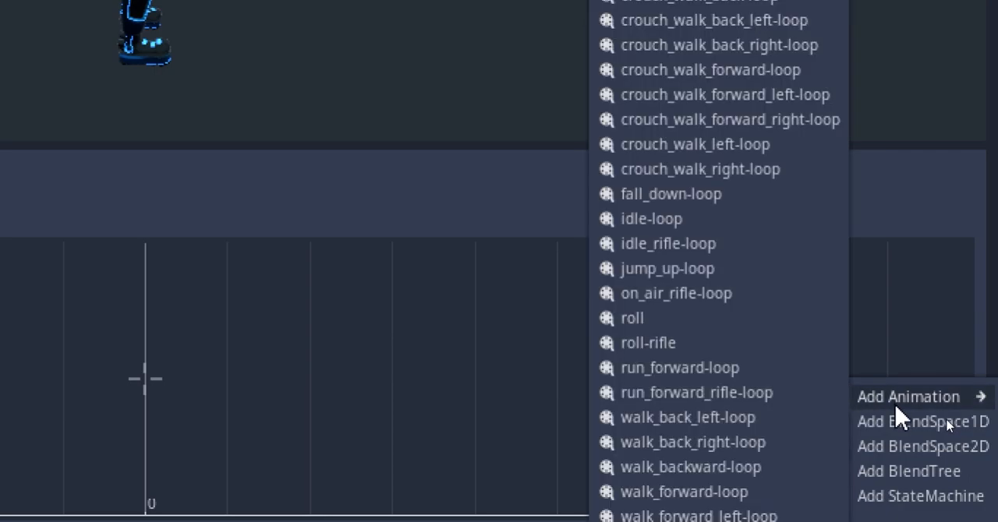
left_click(702, 269)
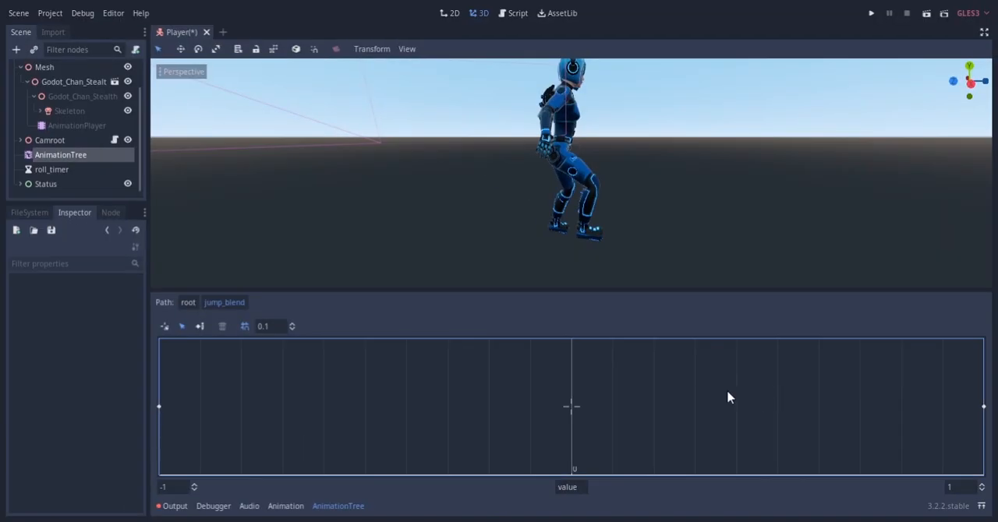
Preview the jump_blend animations by moving the blend position between falling and jumping
left_click(497, 397)
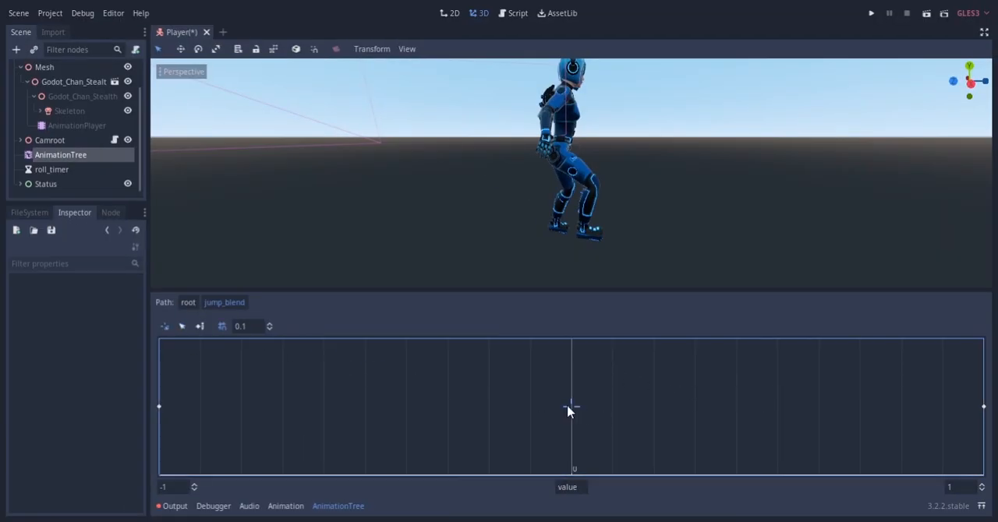
left_click(966, 406)
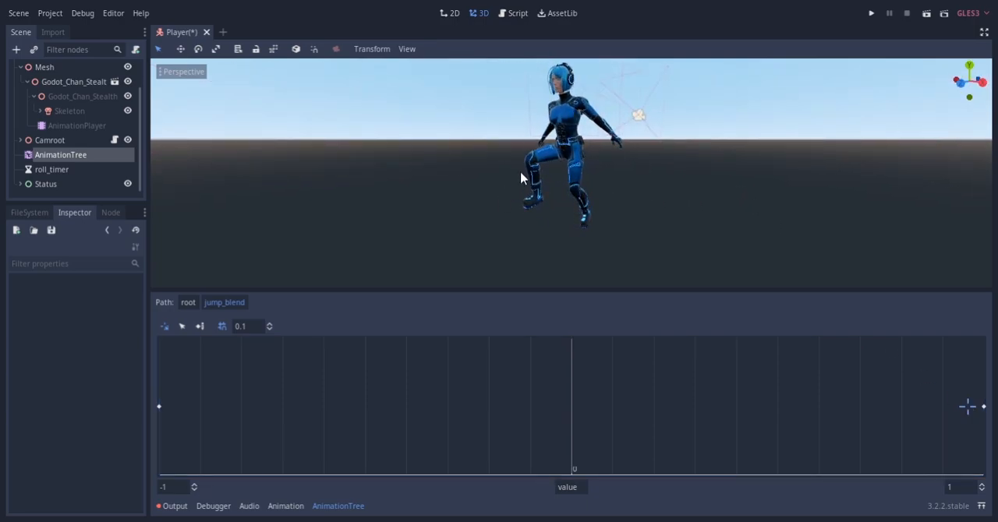
left_click_drag(968, 406, 365, 407)
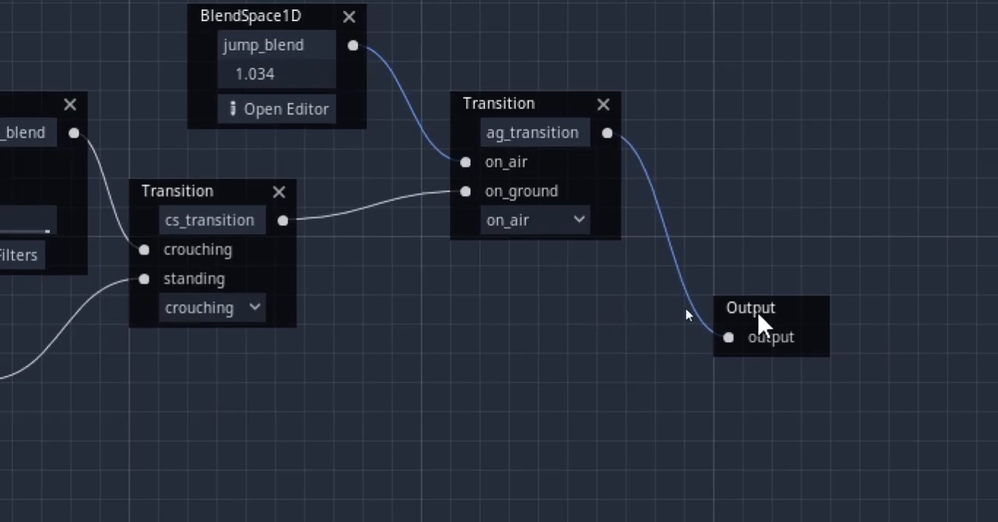
Add a Blend2 node named weapon_blend and wire it between ag_transition and the Output node through its in port
left_click_drag(760, 319, 856, 314)
right_click(524, 192)
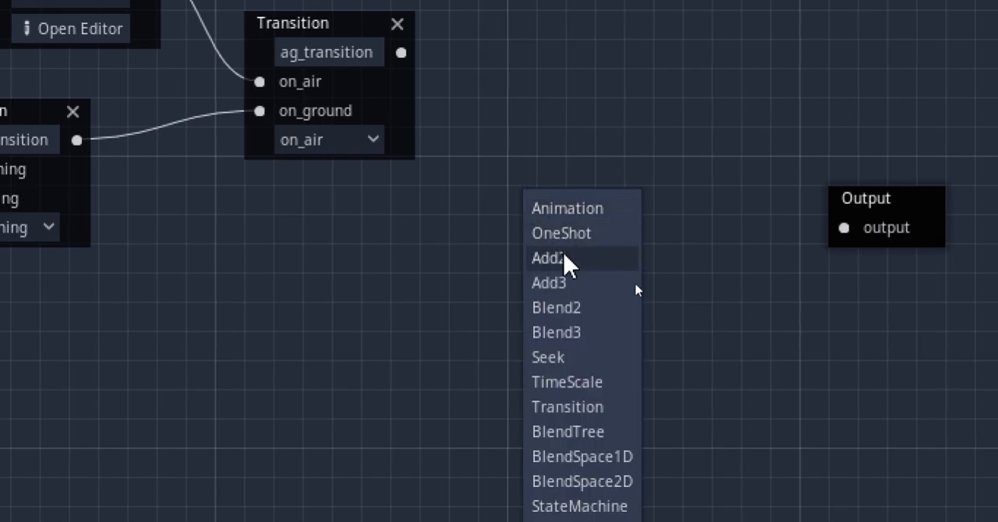
left_click(577, 308)
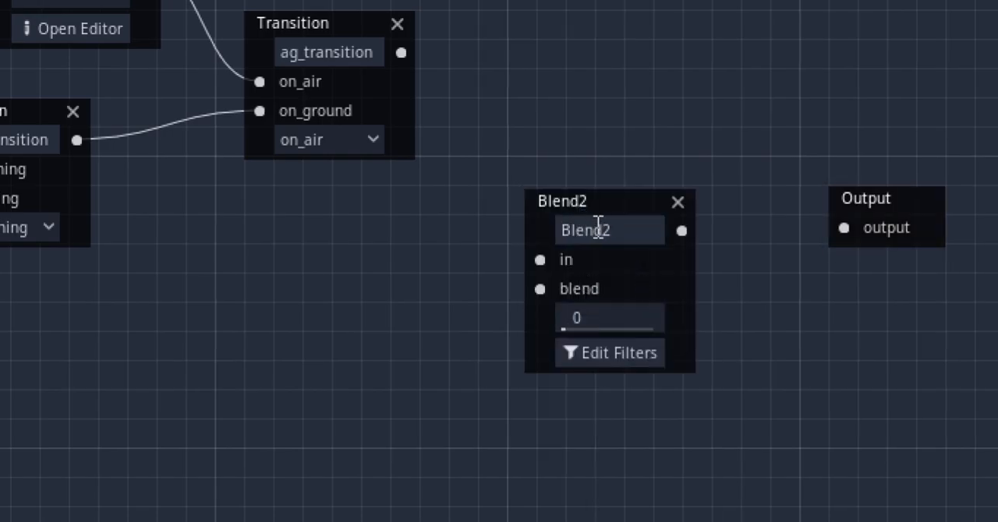
double_click(657, 238)
type("weapon_blend")
left_click_drag(581, 201, 562, 137)
left_click_drag(400, 56, 522, 203)
left_click_drag(673, 174, 844, 233)
Detach aim_transition from the roll OneShot, place it near weapon_blend and connect it to weapon_blend's blend port
scroll(541, 229, "down", 4)
scroll(541, 229, "left", 3)
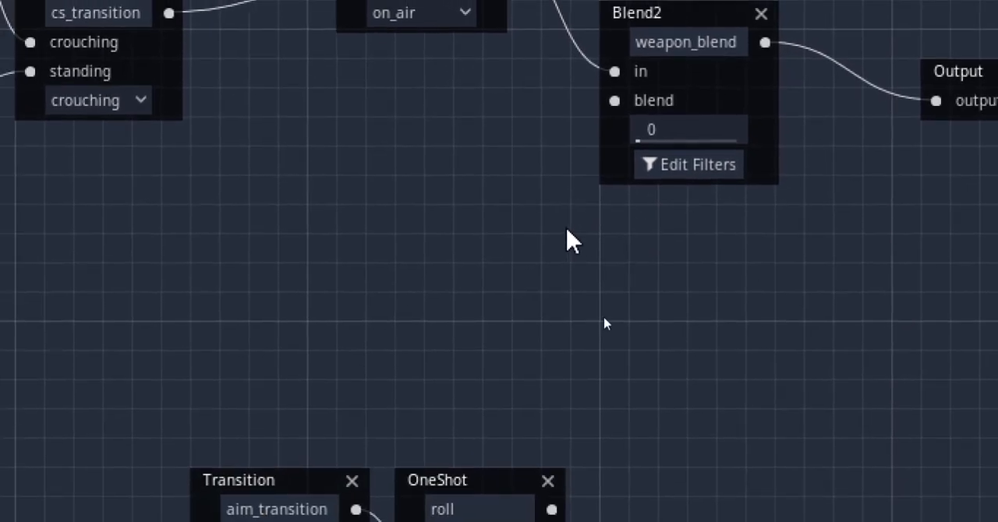
scroll(573, 210, "down", 3)
left_click_drag(410, 445, 366, 468)
left_click_drag(293, 386, 442, 46)
scroll(445, 49, "up", 6)
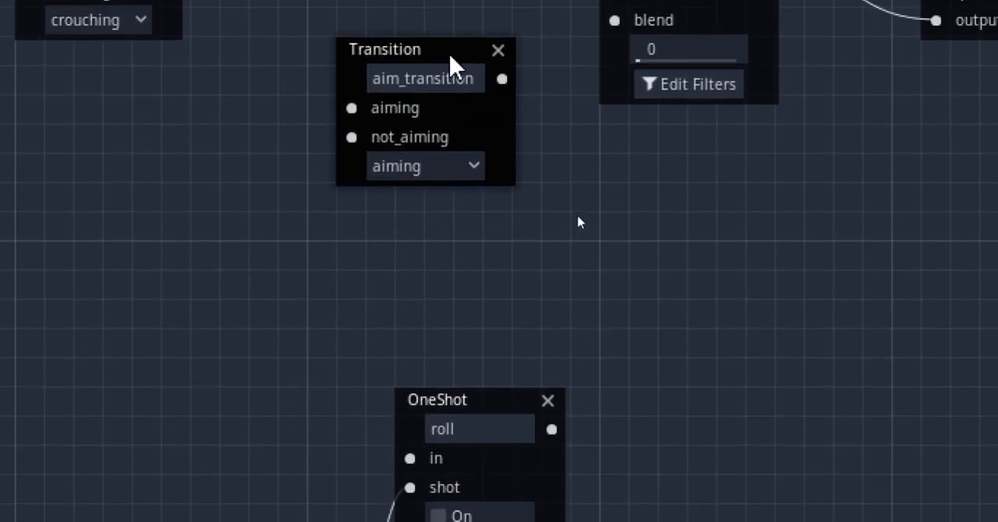
scroll(659, 267, "right", 2)
left_click_drag(378, 287, 407, 258)
left_click_drag(470, 287, 541, 257)
Open the track filters of weapon_blend and enable filtering
left_click(628, 322)
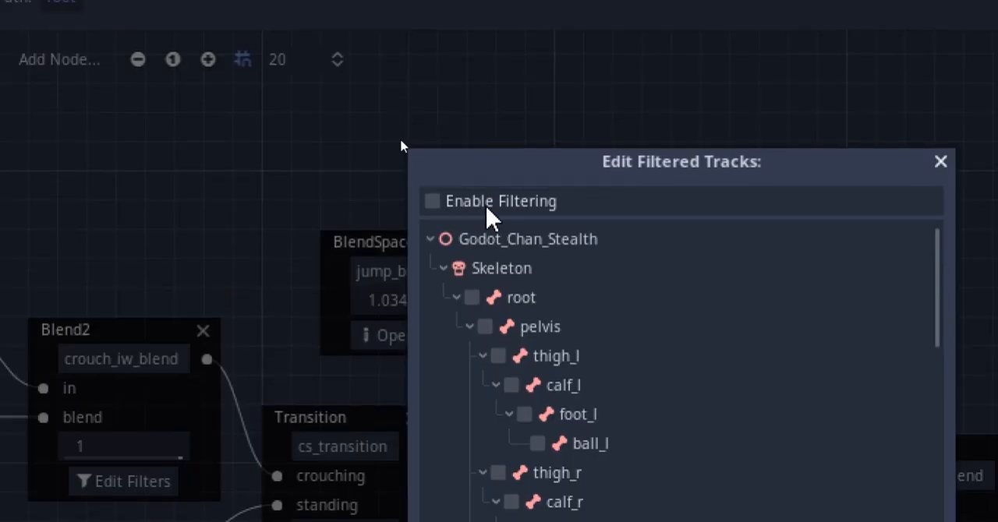
left_click(487, 208)
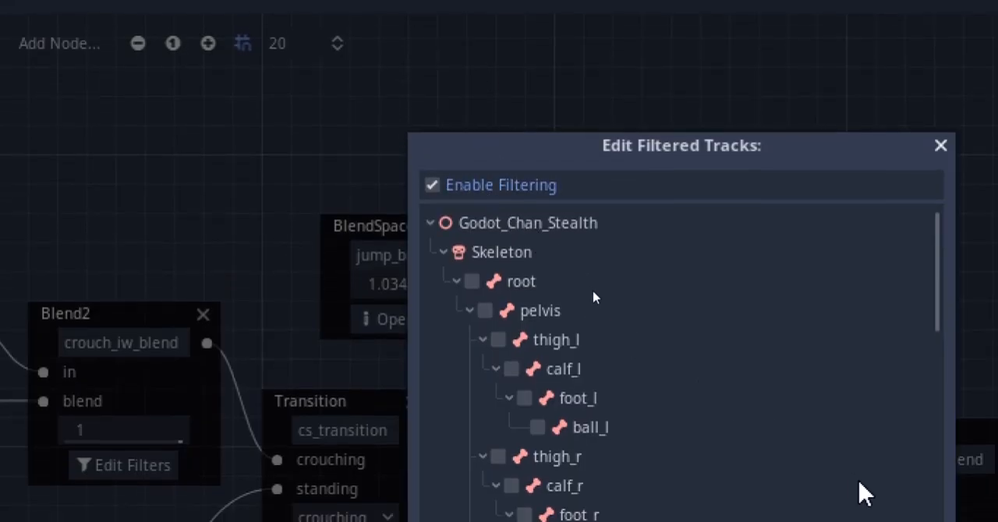
scroll(461, 280, "down", 14)
scroll(460, 281, "up", 9)
Tick the upper-body bones in the filter, including all finger and thumb bones, leave out neck_1 and head, and confirm
left_click(452, 189)
left_click(506, 334)
scroll(523, 343, "down", 1)
left_click(530, 367)
scroll(538, 387, "down", 5)
left_click(534, 387)
scroll(534, 387, "down", 6)
left_click(526, 351)
scroll(525, 349, "down", 2)
left_click(516, 270)
left_click(524, 300)
left_click(533, 330)
scroll(538, 358, "down", 3)
left_click(546, 362)
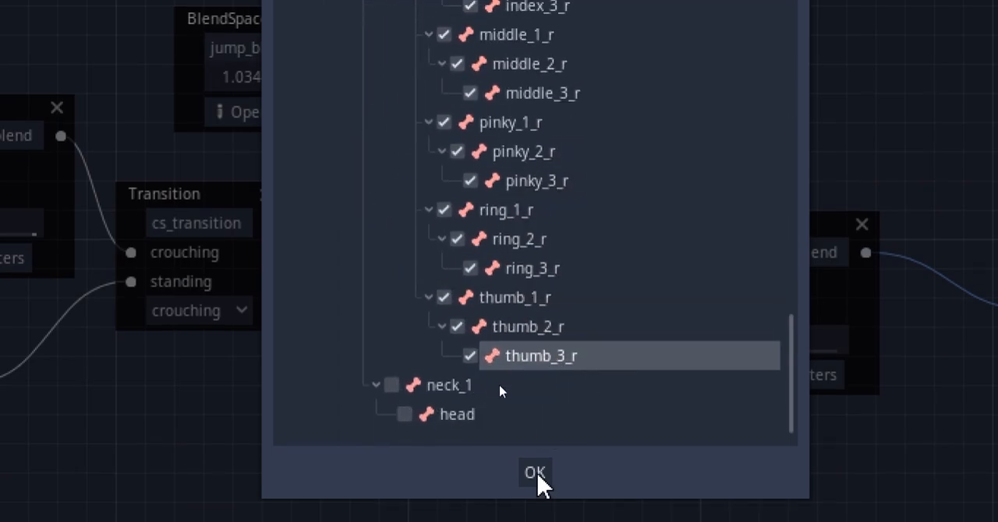
left_click(536, 473)
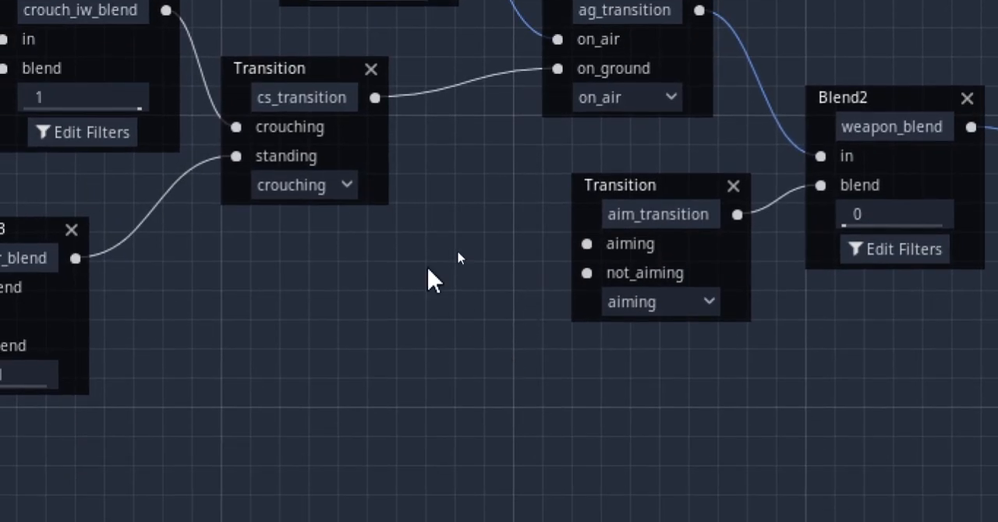
Add Animation nodes using aim_rifle-loop and idle_rifle-loop, and connect them to the aiming and not_aiming inputs of aim_transition
right_click(280, 224)
left_click(308, 239)
left_click(351, 300)
left_click(387, 78)
left_click_drag(491, 250, 586, 243)
right_click(363, 378)
left_click(363, 233)
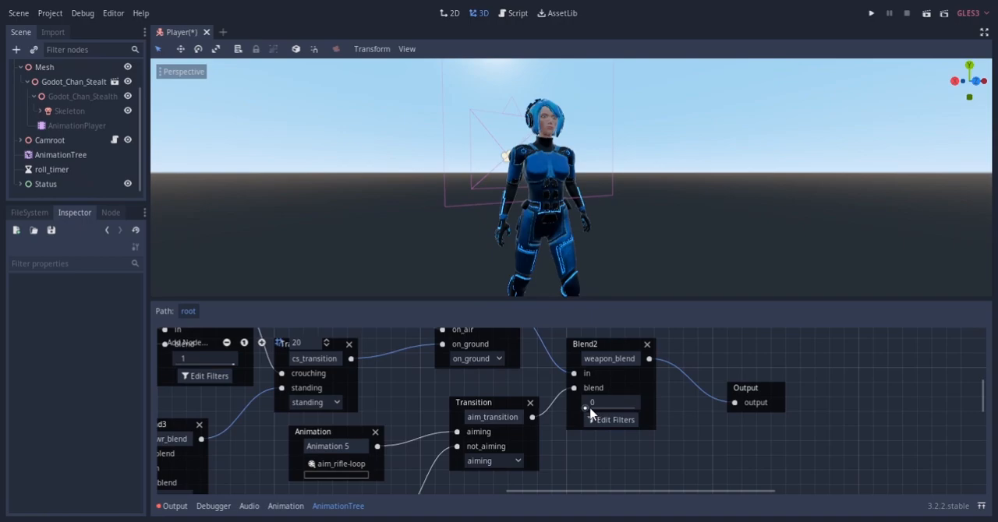
Set weapon_blend to 1, ag_transition to on_ground and cs_transition to standing to preview the rifle aiming pose
left_click_drag(682, 151, 809, 157)
mouse_move(651, 404)
left_mouse_down()
mouse_move(571, 404)
mouse_move(648, 400)
left_mouse_up()
middle_click_drag(484, 192, 556, 199)
scroll(556, 199, "up", 5)
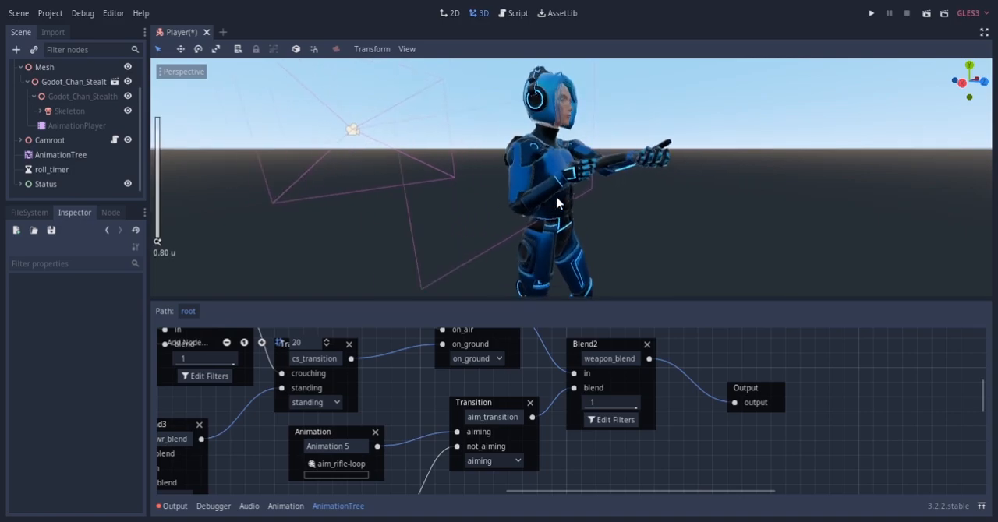
Switch aim_transition to not_aiming and inspect the idle rifle pose on the character
left_click(507, 406)
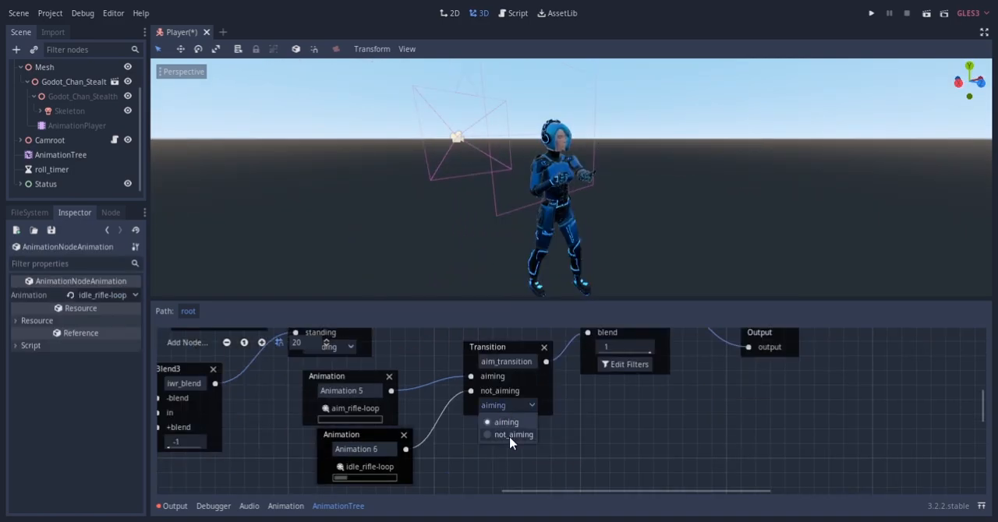
left_click(510, 437)
mouse_move(577, 215)
middle_mouse_down()
mouse_move(534, 219)
mouse_move(433, 195)
mouse_move(436, 174)
mouse_move(507, 136)
mouse_move(588, 145)
mouse_move(636, 176)
mouse_move(652, 221)
mouse_move(637, 250)
mouse_move(449, 220)
mouse_move(493, 169)
mouse_move(597, 166)
mouse_move(581, 203)
middle_mouse_up()
scroll(534, 218, "up", 4)
scroll(432, 193, "up", 6)
Switch the current state of ag_transition to on_air
middle_click_drag(313, 392, 483, 454)
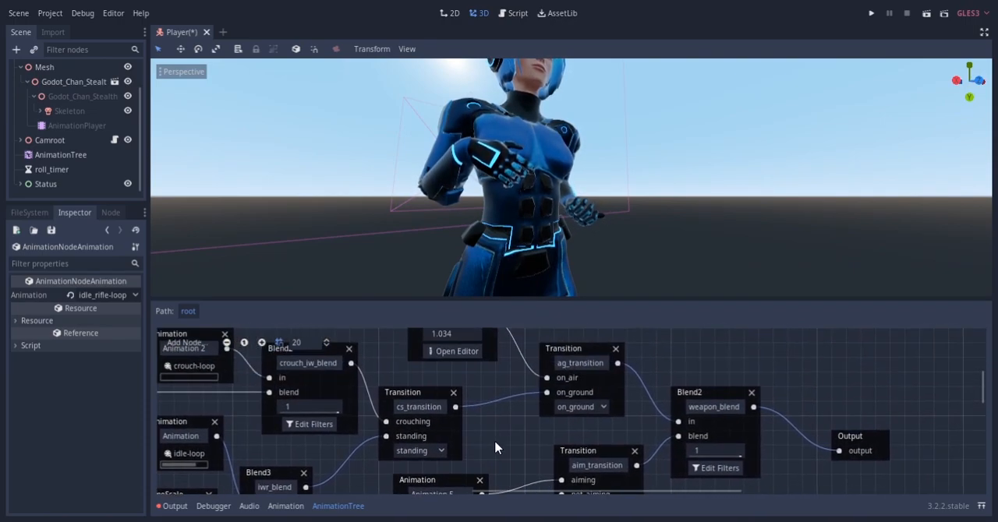
left_click(576, 406)
left_click(580, 423)
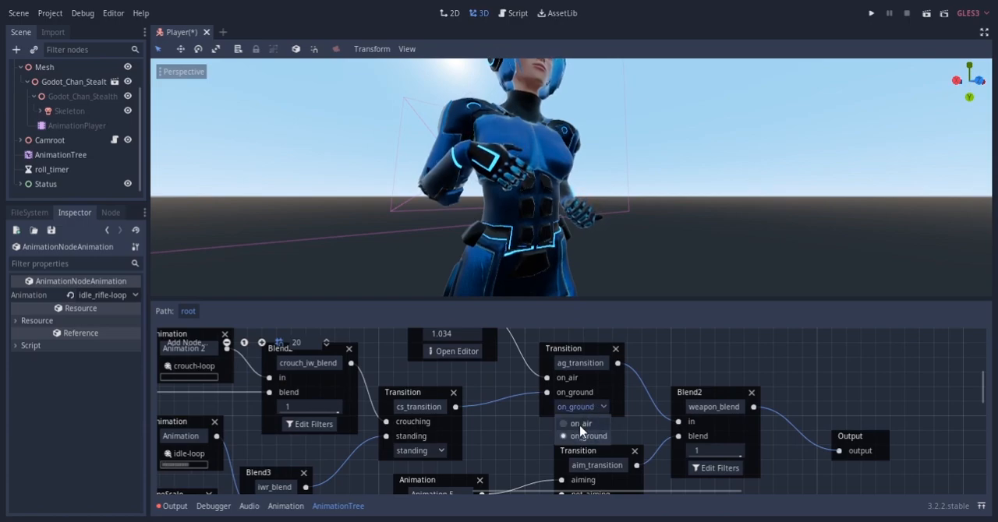
Set iwr_blend to 0 to inspect the not_aiming rifle pose on the walking character, and return it to -1
scroll(439, 220, "down", 5)
middle_click_drag(439, 221, 478, 185)
scroll(505, 238, "up", 2)
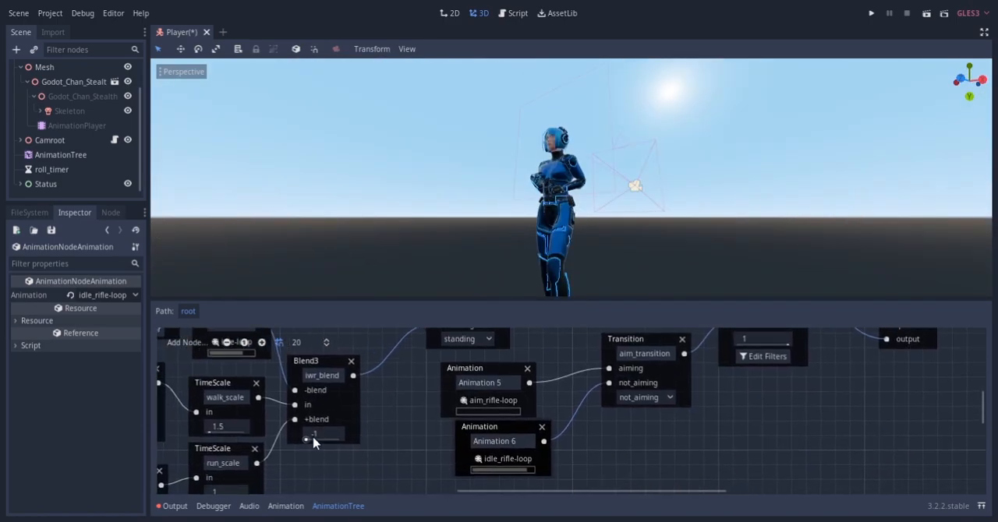
left_click_drag(307, 441, 354, 439)
type("0")
key("Return")
scroll(491, 192, "up", 4)
left_click_drag(324, 439, 343, 439)
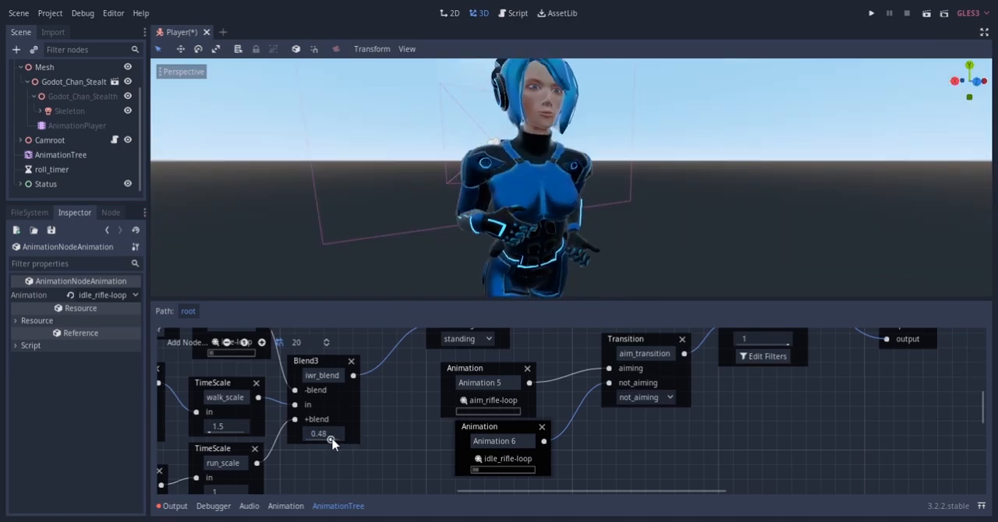
scroll(549, 194, "down", 6)
middle_click_drag(549, 194, 374, 178)
middle_click_drag(443, 201, 622, 200)
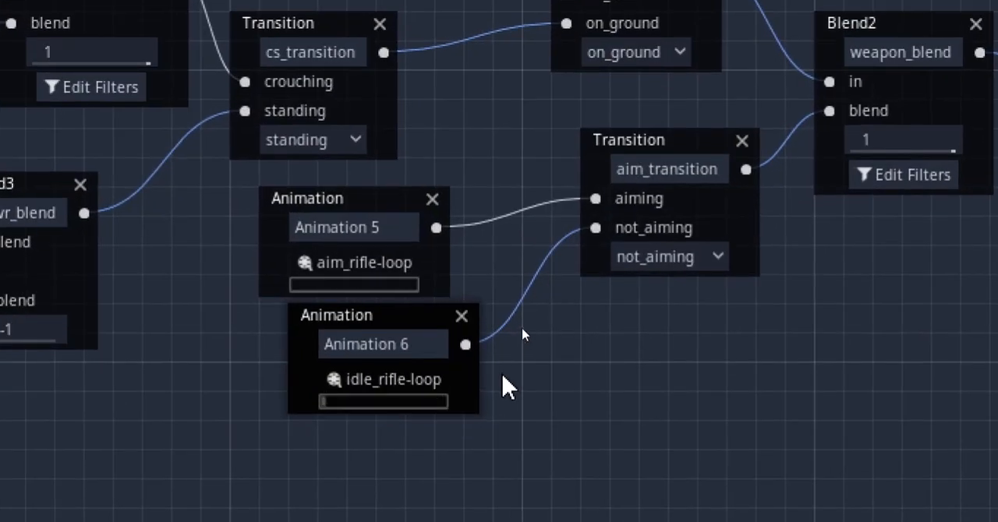
Disconnect idle_rifle-loop from not_aiming and add a Transition named ag_weapon_transition with on_air and on_ground inputs, feeding not_aiming
left_click_drag(595, 227, 538, 318)
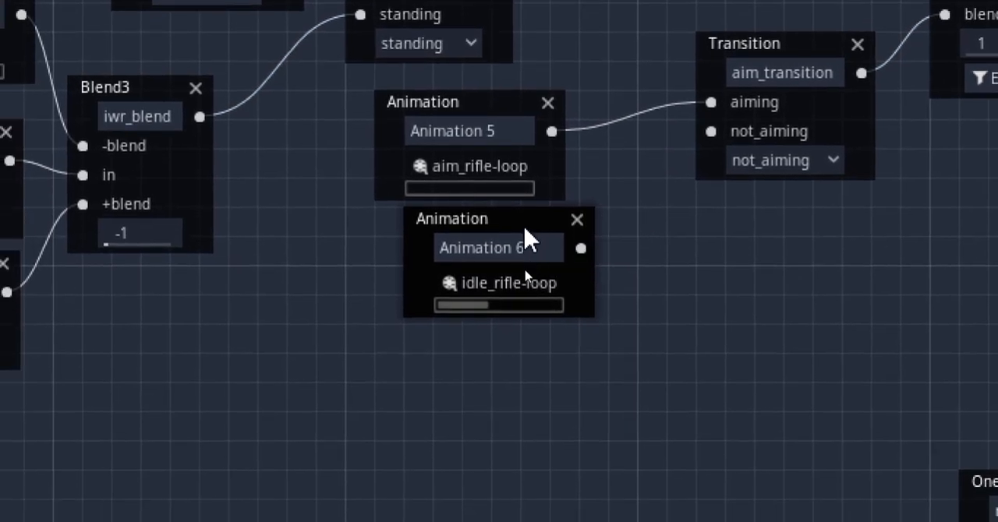
left_click_drag(524, 228, 300, 424)
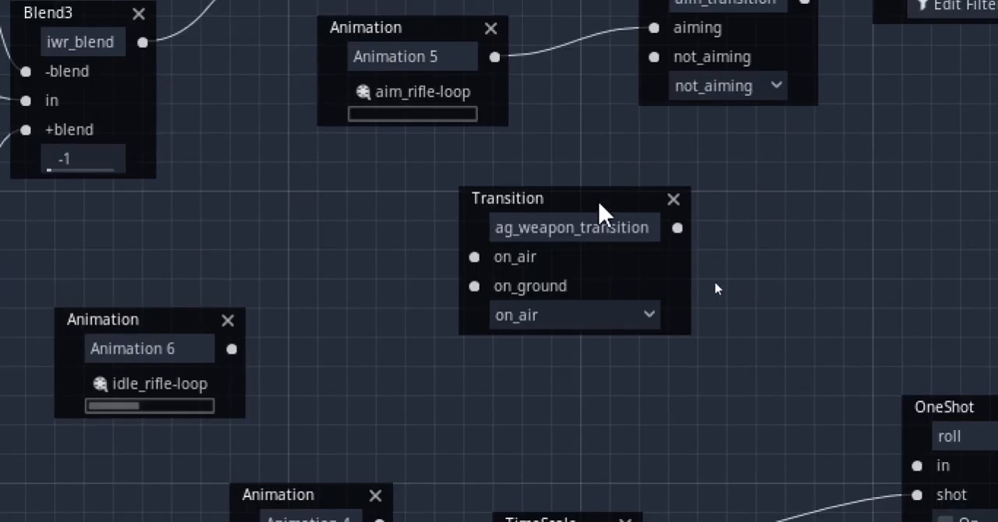
left_click_drag(598, 200, 499, 177)
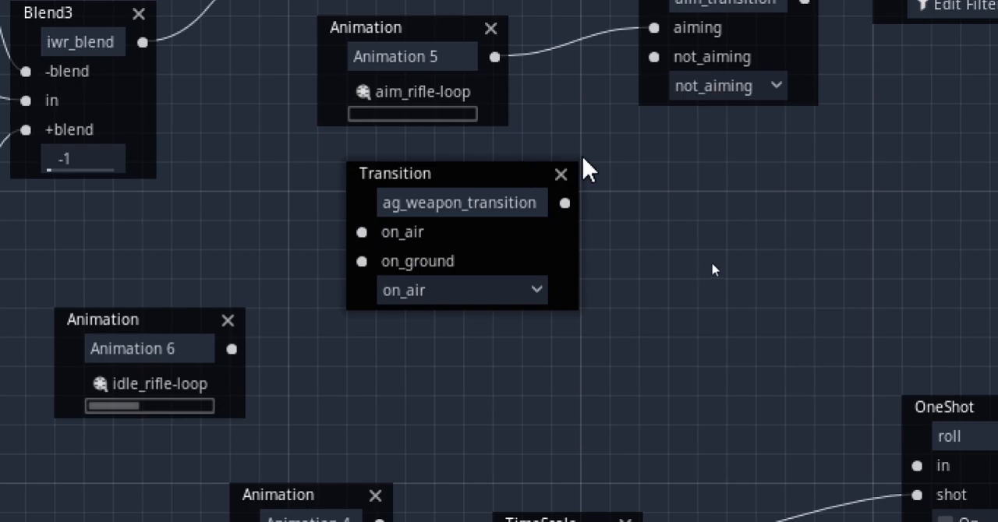
left_click_drag(564, 204, 651, 61)
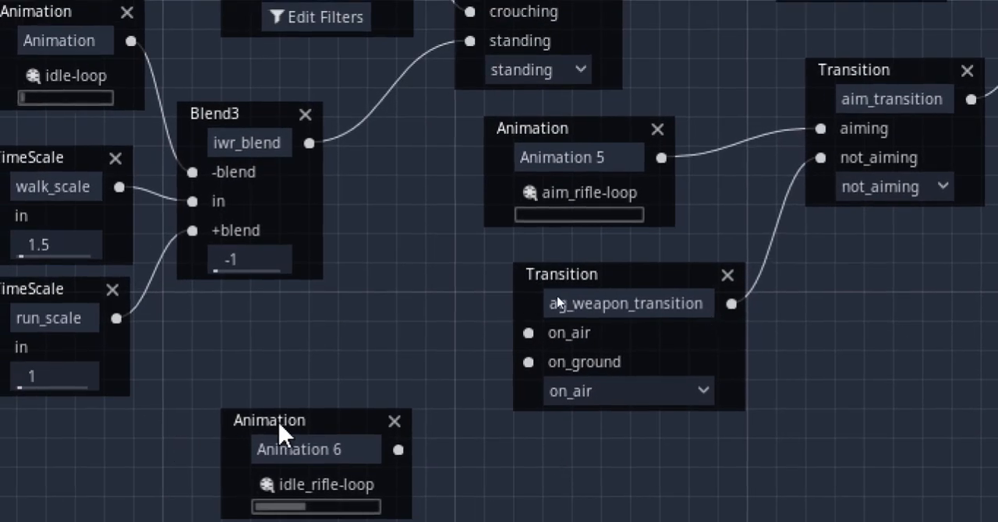
Add an Animation node using on_air_rifle-loop and connect it to the on_air input of ag_weapon_transition
left_click_drag(278, 422, 132, 480)
right_click(251, 299)
left_click(272, 312)
left_click(341, 390)
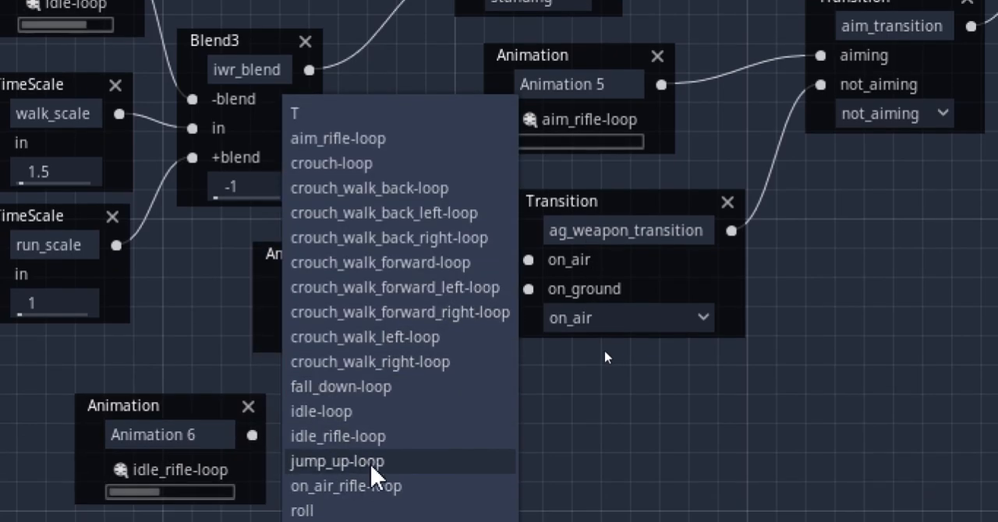
left_click(366, 486)
left_click_drag(340, 273, 301, 254)
left_click_drag(377, 273, 493, 274)
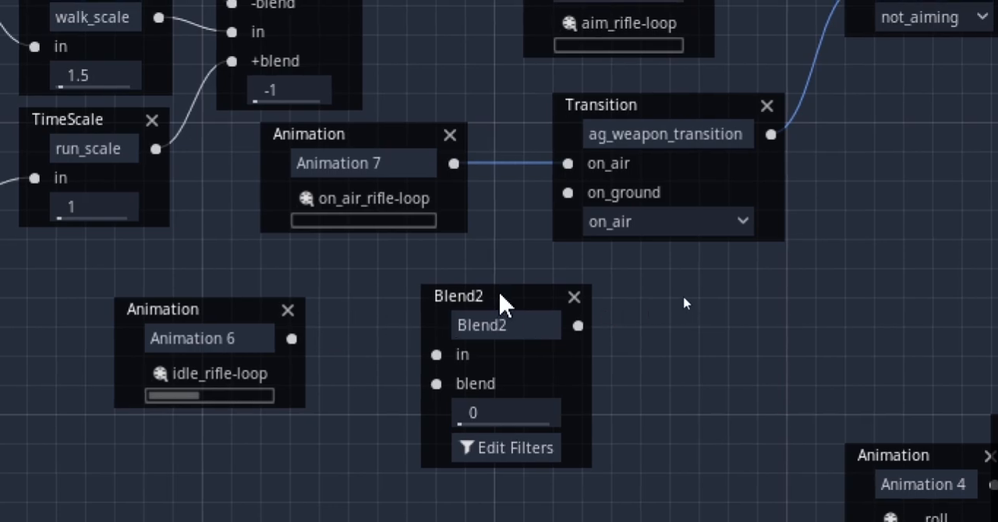
Add a run_forward_rifle-loop Animation node, and connect idle_rifle-loop to the new Blend2's in input and the run animation to its blend input
left_click_drag(493, 289, 438, 278)
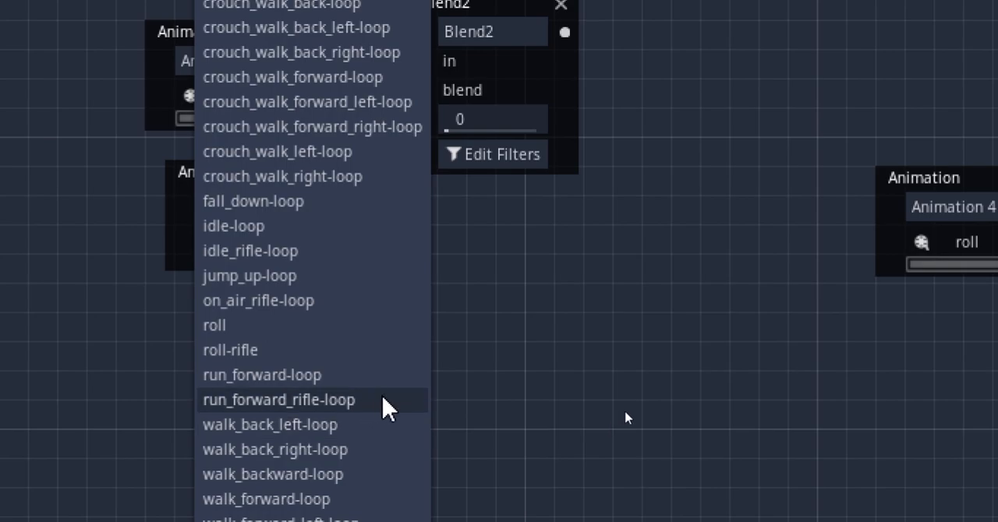
left_click(387, 407)
left_click_drag(305, 350, 230, 334)
left_click_drag(297, 229, 390, 236)
left_click_drag(296, 346, 397, 257)
Name the Blend2 node ir_rifle_blend and connect its output to the on_ground input of ag_weapon_transition
double_click(493, 200)
type("in")
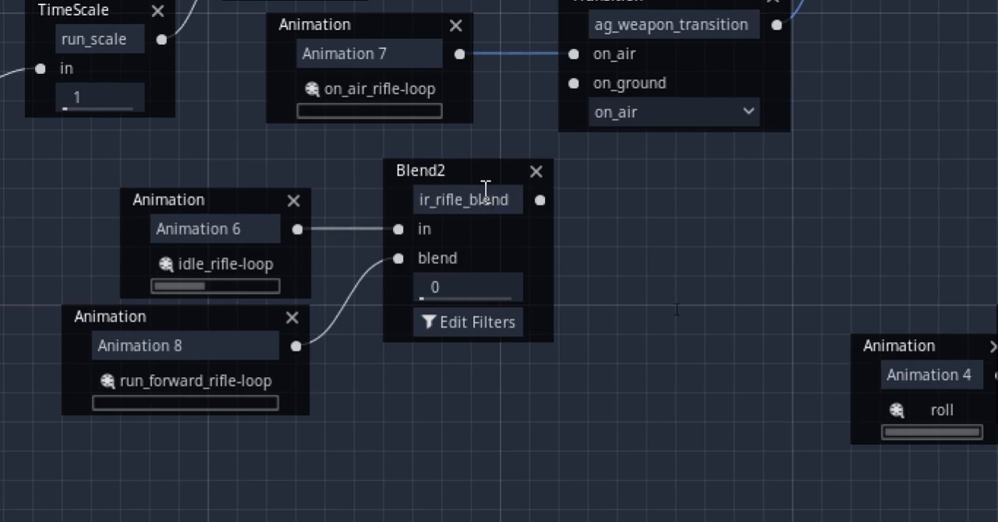
left_click_drag(457, 174, 431, 174)
left_click_drag(513, 201, 574, 83)
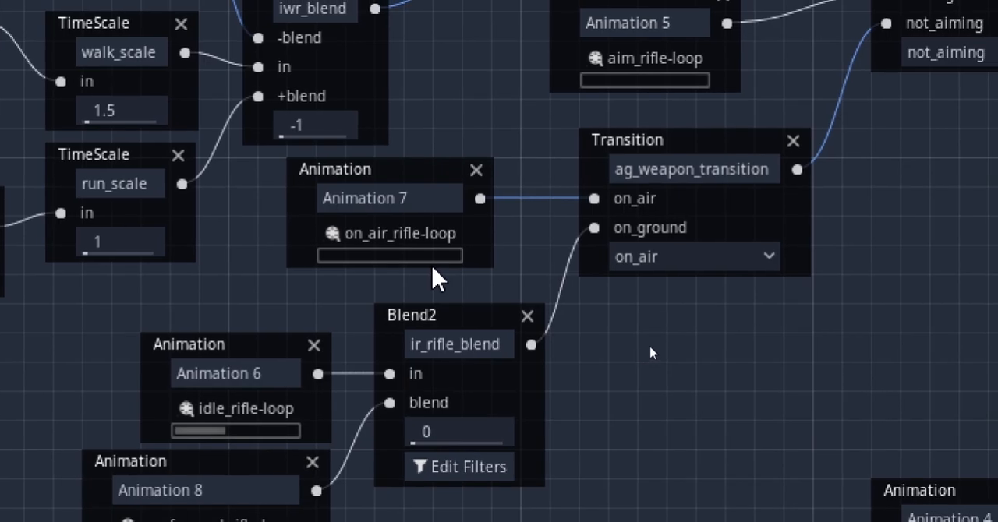
Switch ag_transition to on_air and inspect the airborne rifle pose on the character
left_click(981, 506)
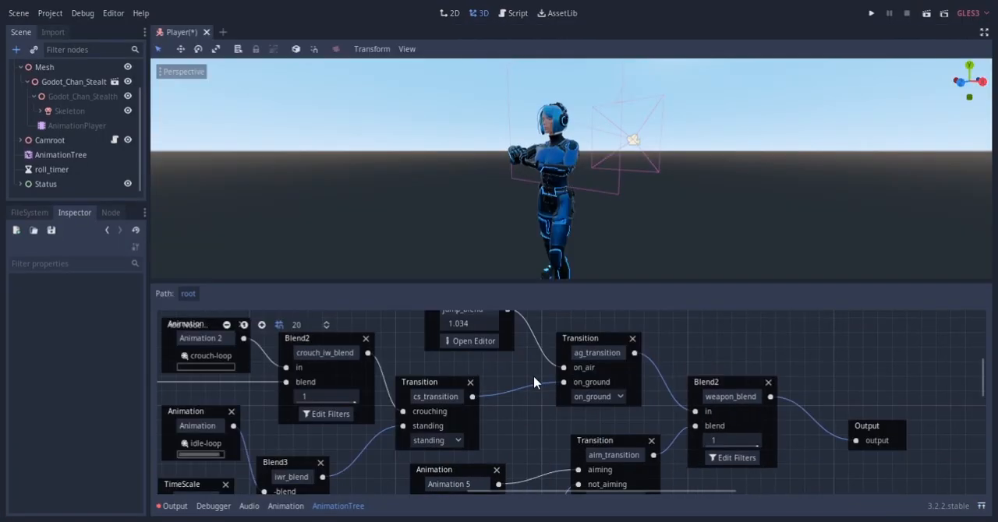
middle_click_drag(536, 379, 556, 424)
left_click(614, 445)
left_click(616, 462)
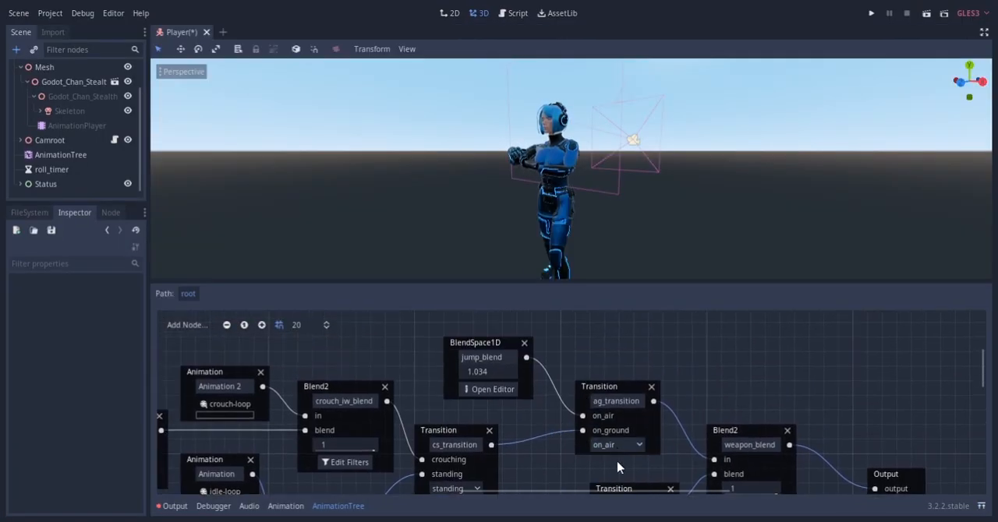
middle_click_drag(478, 214, 605, 208)
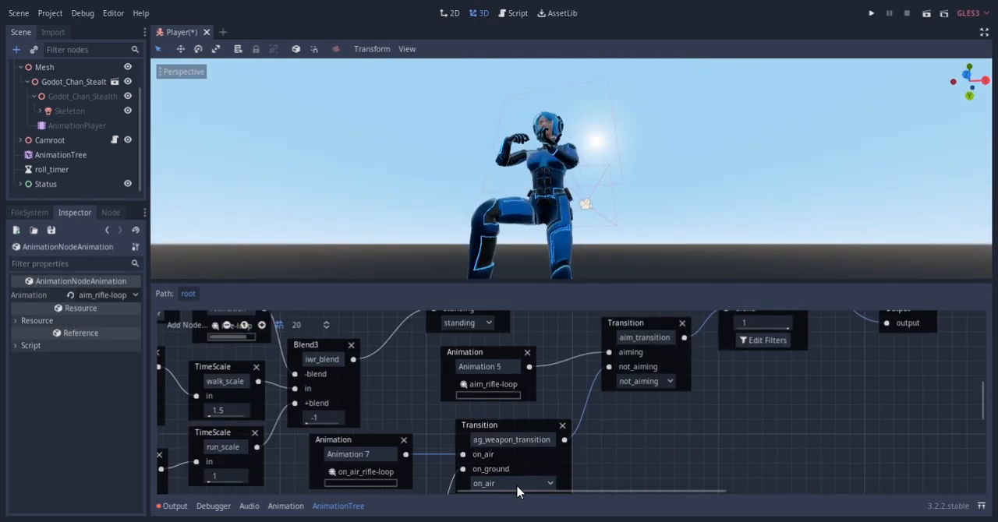
Toggle ag_weapon_transition between on_ground and on_air to compare the arm poses, leaving it on on_ground
left_click(518, 490)
left_click(512, 511)
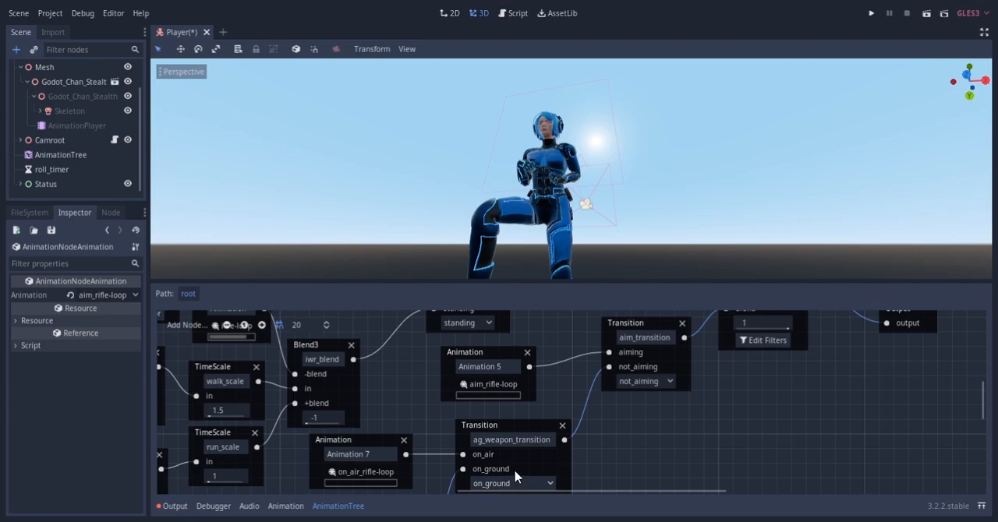
left_click(518, 486)
scroll(586, 386, "down", 4)
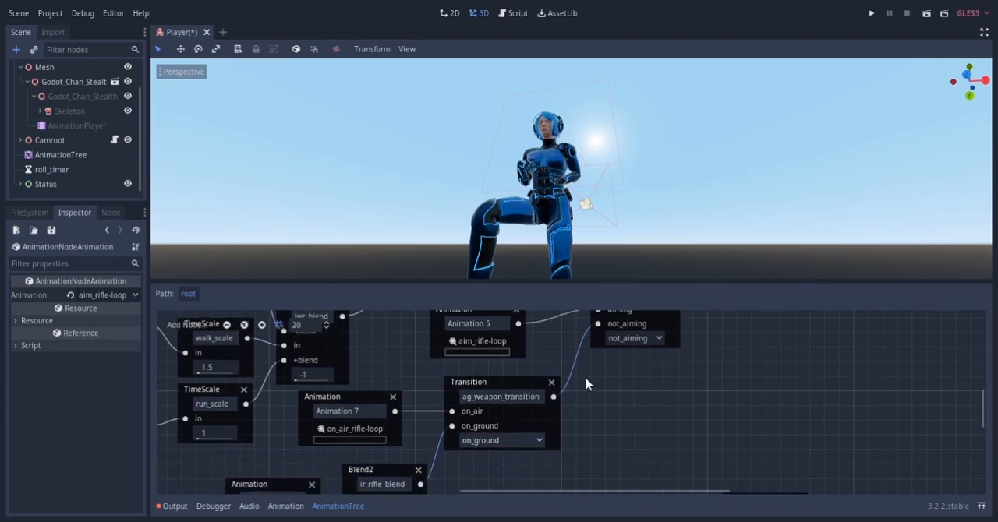
left_click(496, 430)
left_click(485, 439)
left_click(495, 424)
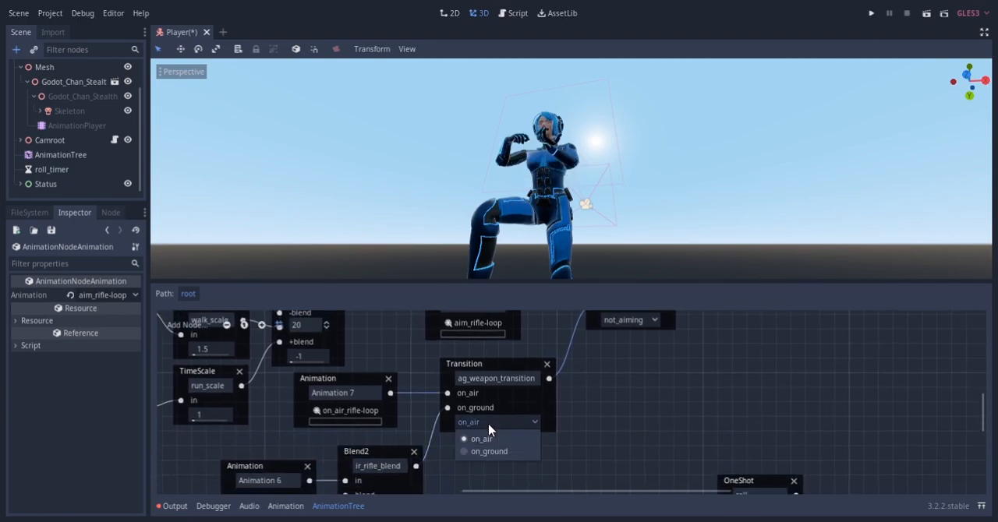
left_click(491, 452)
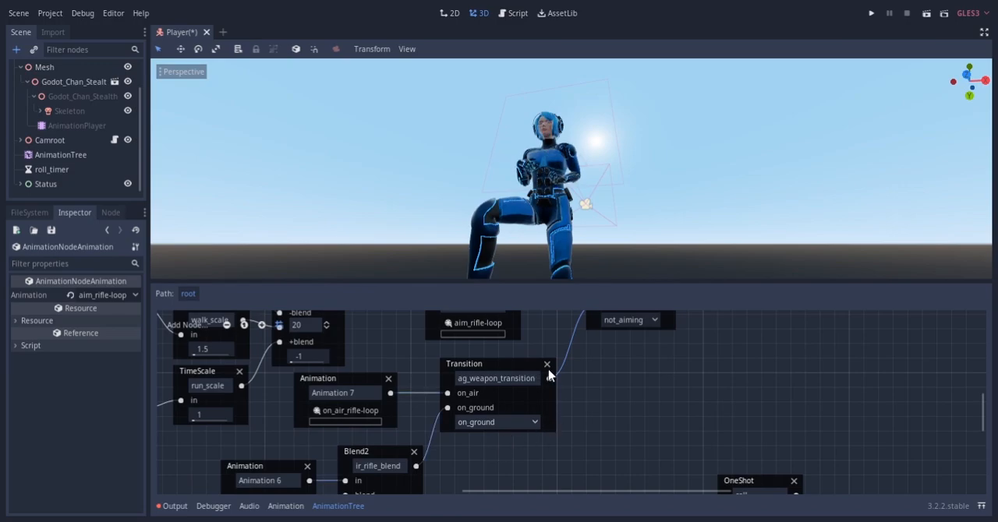
Switch ag_transition back to on_ground
scroll(551, 376, "up", 12)
left_click(602, 429)
left_click(600, 458)
middle_click_drag(425, 285, 487, 285)
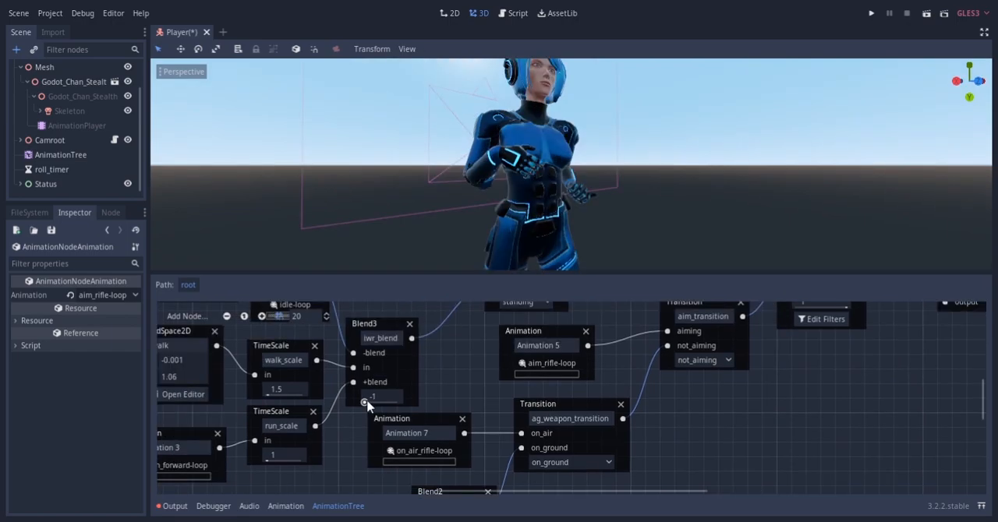
Set iwr_blend to 0 to preview walking with the idle rifle pose
left_click_drag(364, 401, 382, 405)
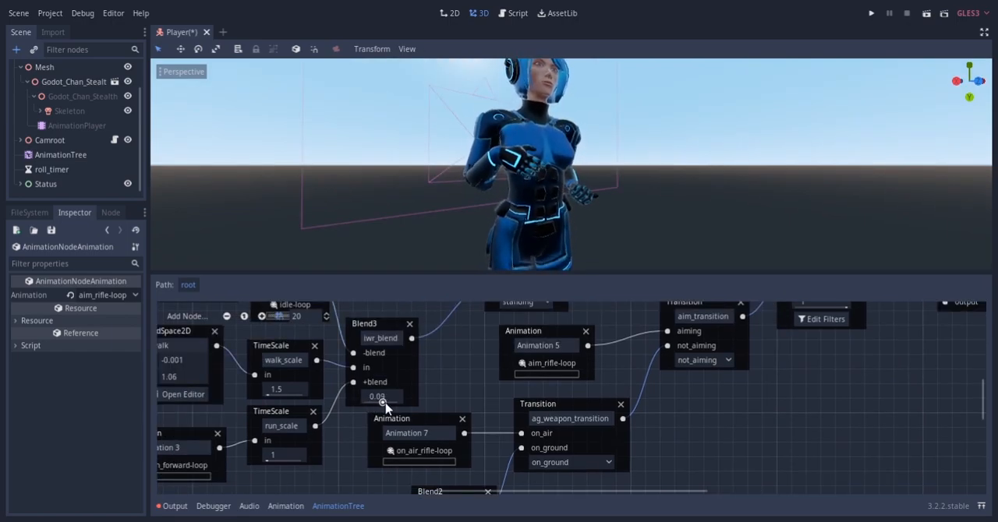
scroll(543, 175, "down", 3)
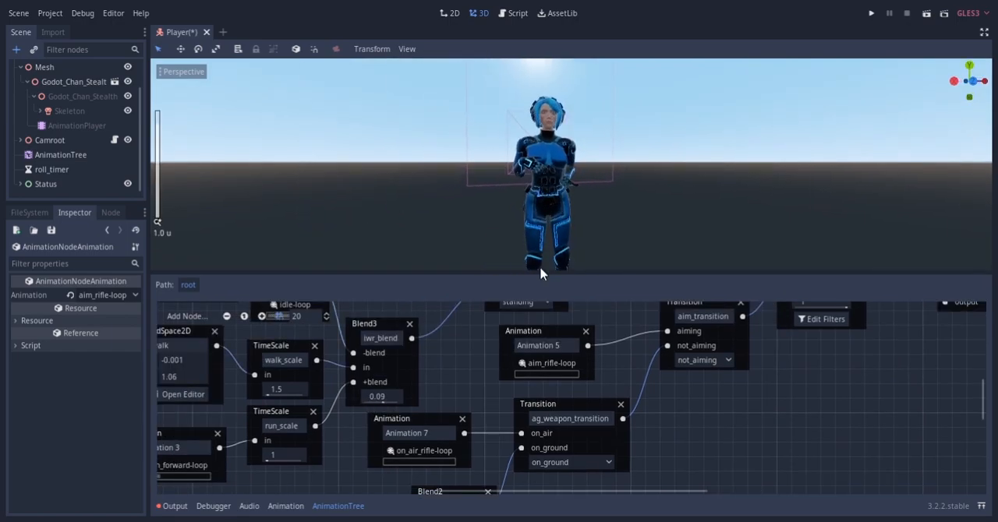
scroll(544, 175, "up", 3)
left_click(383, 398)
type("0")
key("Return")
Raise iwr_blend to 1 and inspect the running character with the idle rifle pose
middle_click_drag(494, 410, 505, 318)
middle_click_drag(425, 377, 459, 422)
left_click_drag(444, 385, 514, 395)
scroll(541, 187, "down", 8)
middle_click_drag(530, 193, 479, 163)
Set ir_rifle_blend to 1 and inspect the rifle running animation on the character
middle_click_drag(624, 429, 612, 324)
left_click_drag(484, 439, 597, 430)
scroll(487, 194, "up", 2)
middle_click_drag(487, 194, 575, 215)
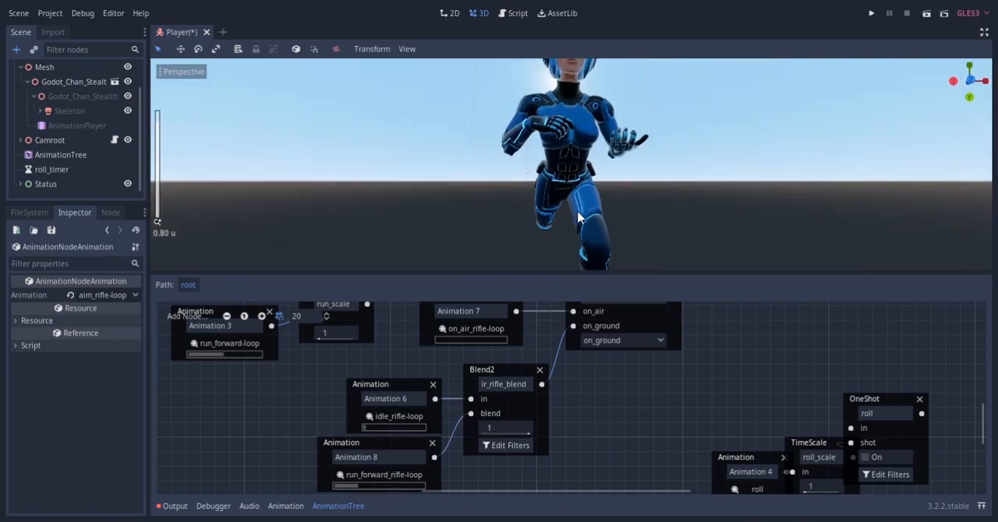
mouse_move(528, 433)
left_mouse_down()
mouse_move(448, 435)
mouse_move(530, 430)
left_mouse_up()
mouse_move(516, 167)
middle_mouse_down()
mouse_move(475, 168)
mouse_move(703, 155)
mouse_move(818, 189)
mouse_move(518, 184)
middle_mouse_up()
scroll(518, 184, "down", 3)
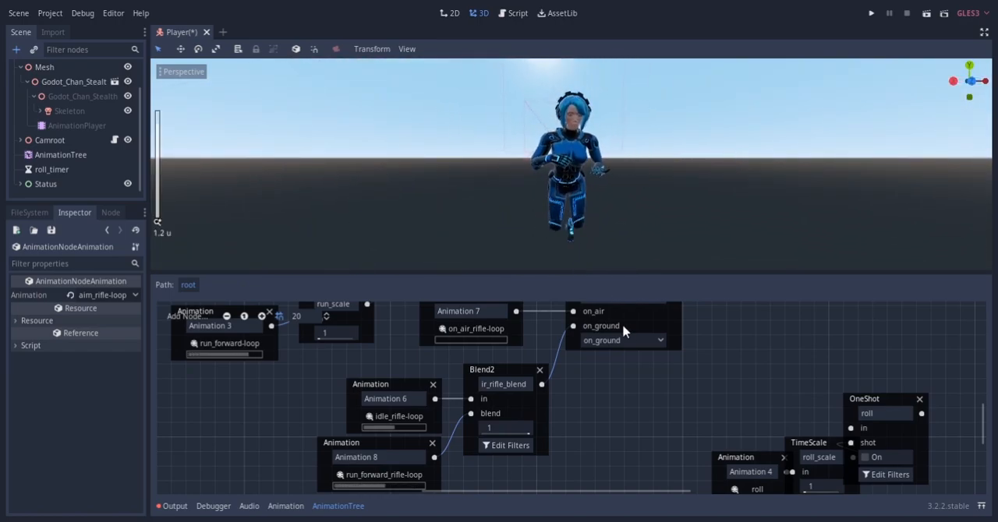
Lower ir_rifle_blend again and set iwr_blend back to -1
left_click_drag(526, 434, 445, 443)
middle_click_drag(373, 388, 343, 441)
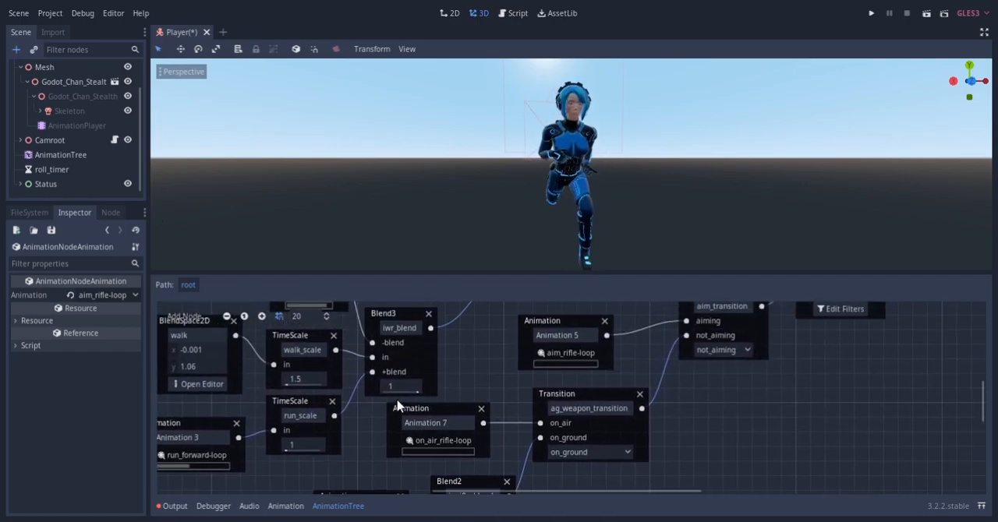
middle_click_drag(598, 413, 584, 474)
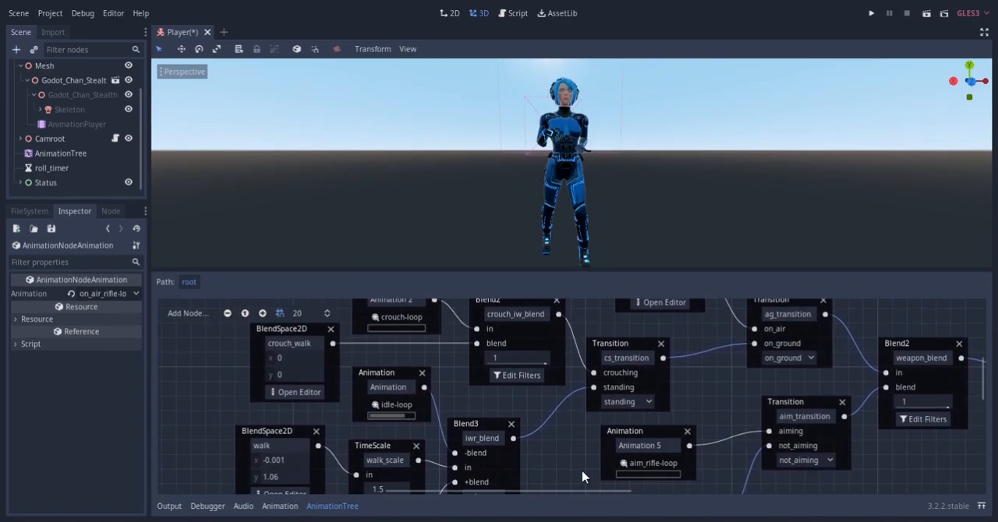
middle_click_drag(545, 409, 436, 436)
Switch cs_transition to crouching and inspect the rifle pose on the crouching character
left_click(512, 427)
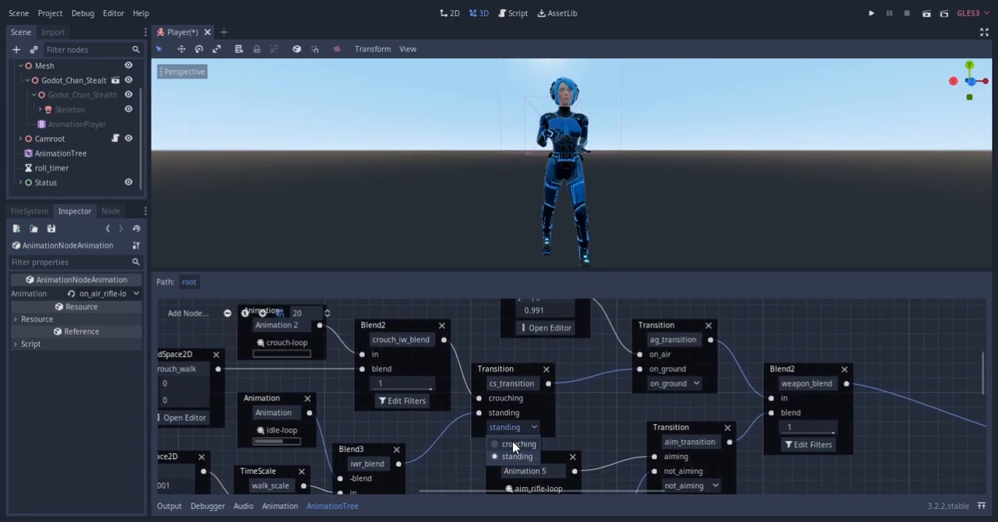
left_click(510, 459)
scroll(559, 194, "up", 5)
middle_click_drag(517, 205, 511, 175)
middle_click_drag(537, 207, 597, 208)
middle_click_drag(595, 423, 623, 261)
left_click(577, 416)
left_click(575, 434)
mouse_move(423, 245)
middle_mouse_down()
mouse_move(537, 204)
mouse_move(449, 214)
mouse_move(361, 201)
mouse_move(466, 184)
mouse_move(535, 229)
mouse_move(412, 220)
mouse_move(426, 260)
middle_mouse_up()
middle_click_drag(435, 377, 456, 462)
Switch cs_transition to standing and back to crouching to compare the rifle pose in both stances
left_click(554, 342)
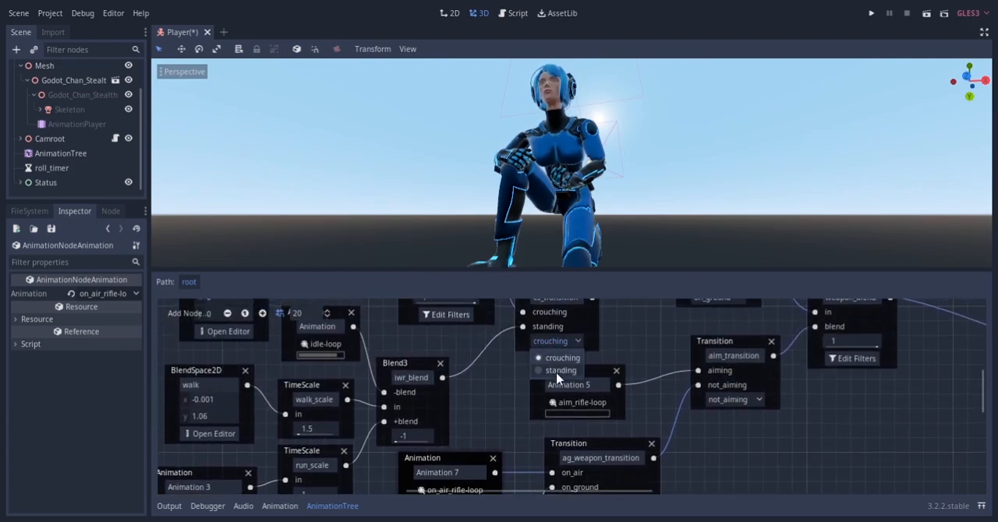
left_click(560, 371)
scroll(596, 162, "down", 3)
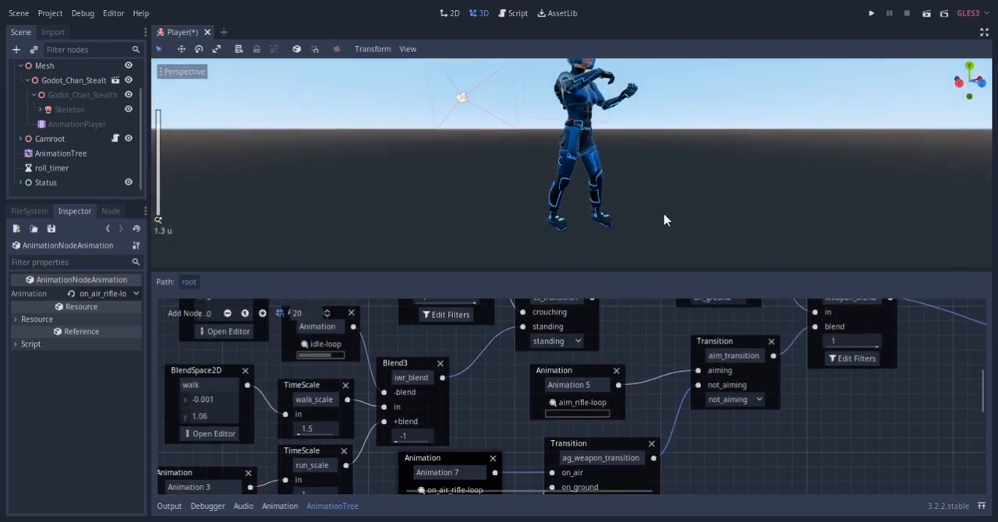
left_click(561, 358)
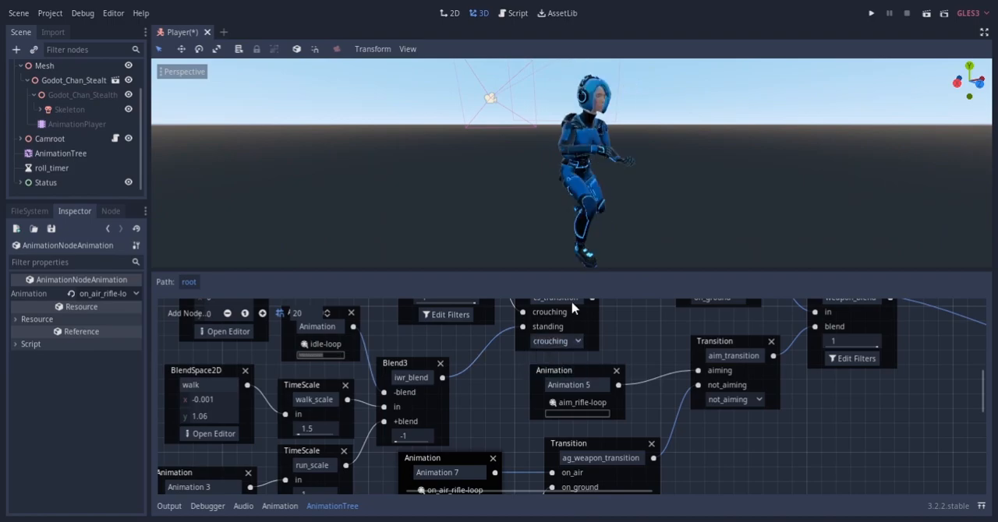
middle_click_drag(566, 180, 567, 160)
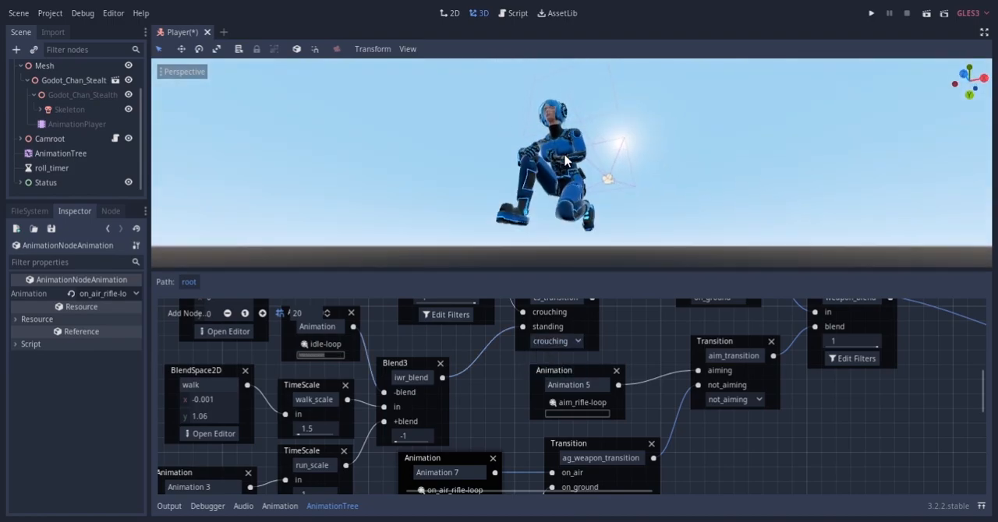
Switch aim_transition to aiming with the character standing on the ground
mouse_move(630, 437)
middle_mouse_down()
mouse_move(623, 402)
mouse_move(630, 451)
middle_mouse_up()
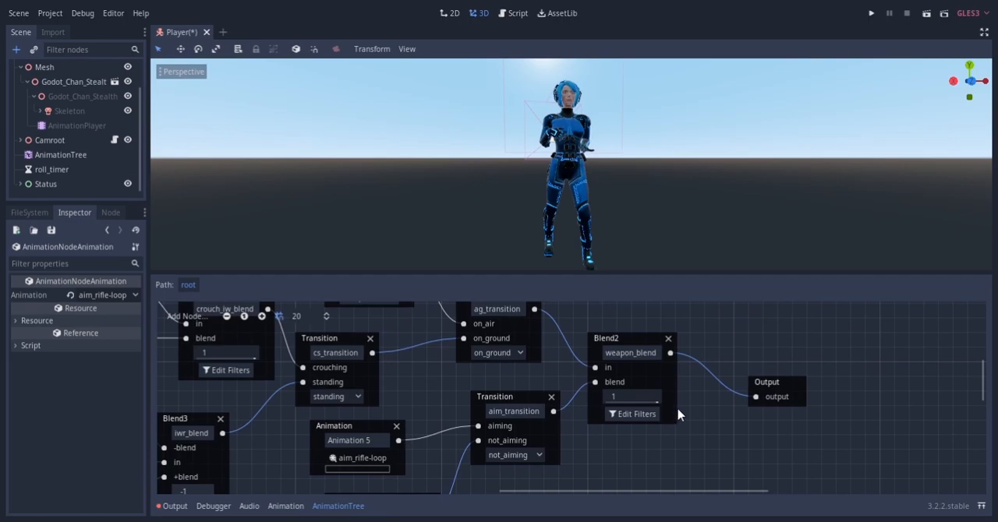
middle_click_drag(679, 413, 721, 424)
left_click(639, 421)
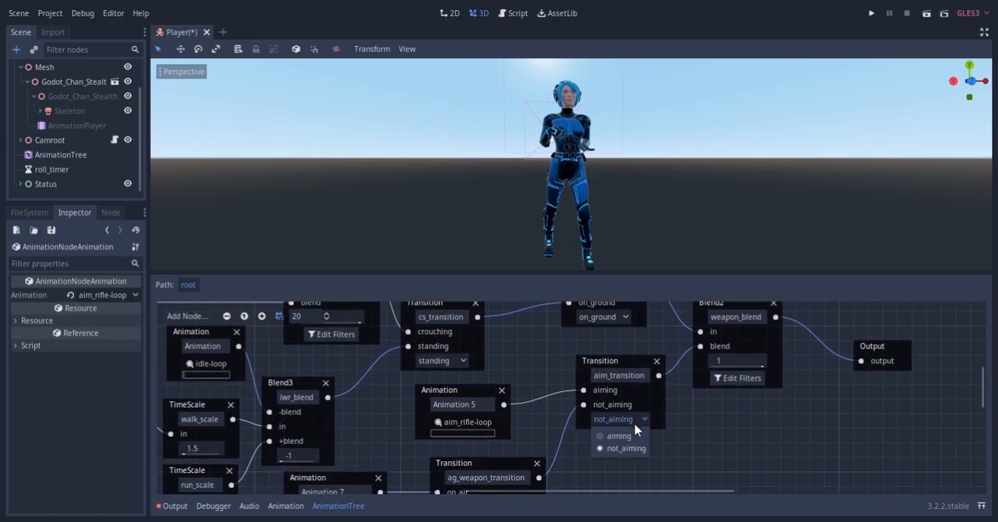
left_click(618, 437)
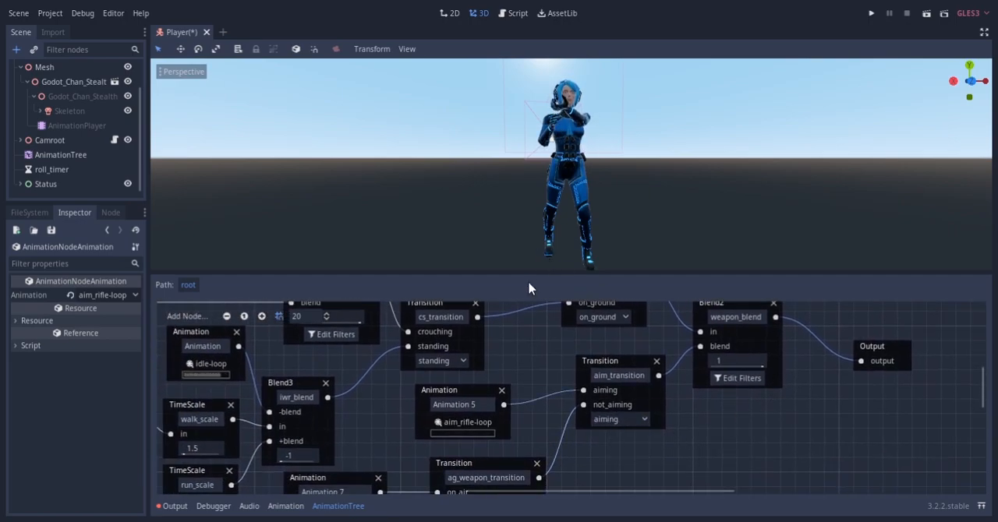
Set iwr_blend to 0 to preview walking while aiming the rifle
middle_click_drag(571, 373, 692, 323)
middle_click_drag(438, 379, 483, 375)
left_click_drag(462, 402, 477, 408)
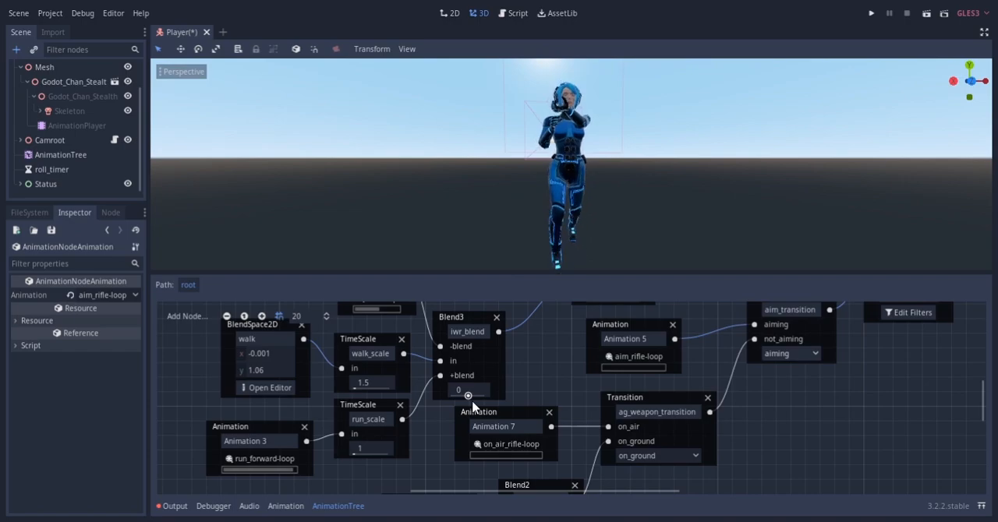
middle_click_drag(377, 399, 367, 457)
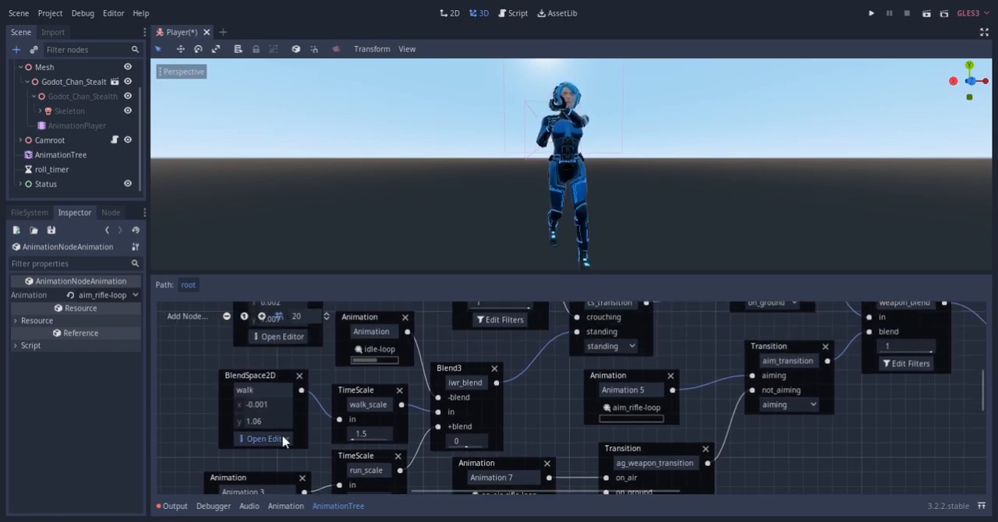
Open the walk BlendSpace2D and move its blend position through the walking directions to inspect the rifle aiming pose
left_click(268, 438)
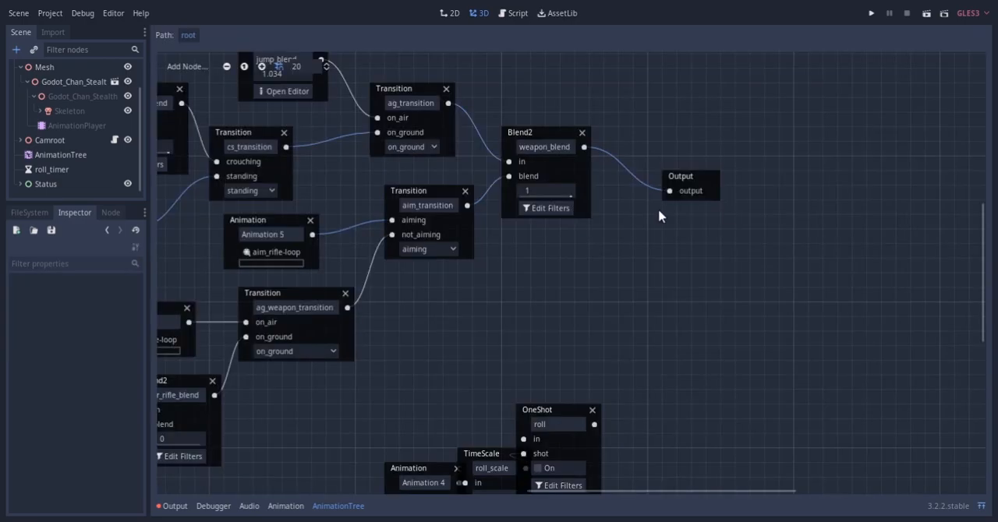
middle_click_drag(659, 217, 618, 232)
left_click_drag(639, 192, 693, 269)
left_click_drag(510, 425, 626, 236)
middle_click_drag(485, 425, 482, 371)
left_click_drag(444, 414, 516, 254)
left_click_drag(386, 424, 430, 293)
left_click_drag(515, 253, 513, 210)
middle_click_drag(537, 316, 518, 425)
left_click_drag(587, 352, 587, 309)
left_click_drag(512, 235, 568, 295)
left_click_drag(640, 280, 714, 295)
middle_click_drag(430, 381, 513, 304)
left_click_drag(567, 265, 582, 265)
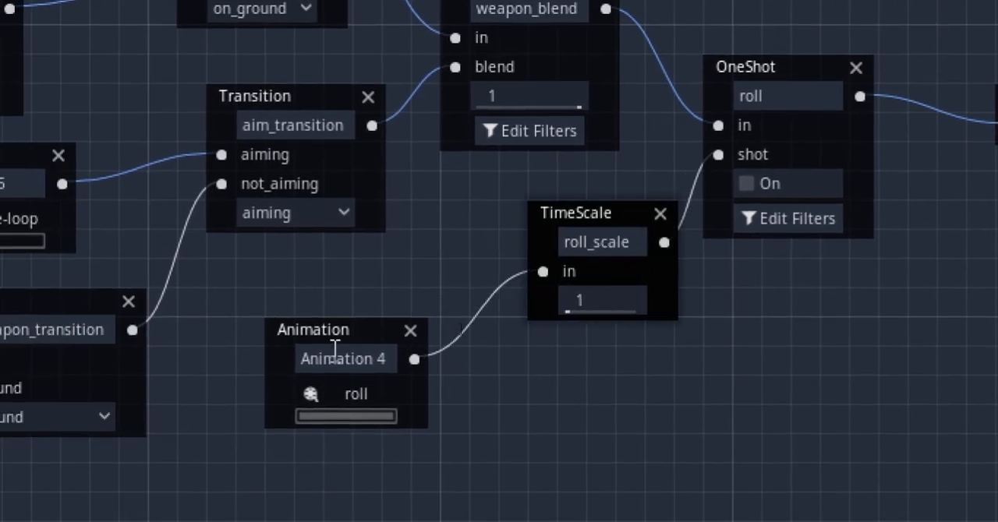
left_click_drag(333, 348, 393, 289)
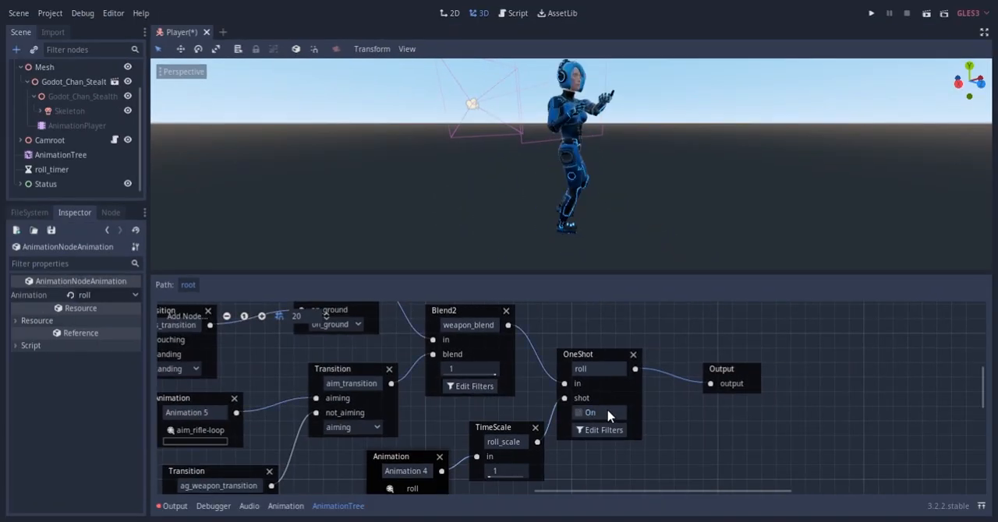
Replace the roll Animation node with a BlendSpace1D named roll_blend and connect it to the roll_scale TimeScale input
left_click(608, 411)
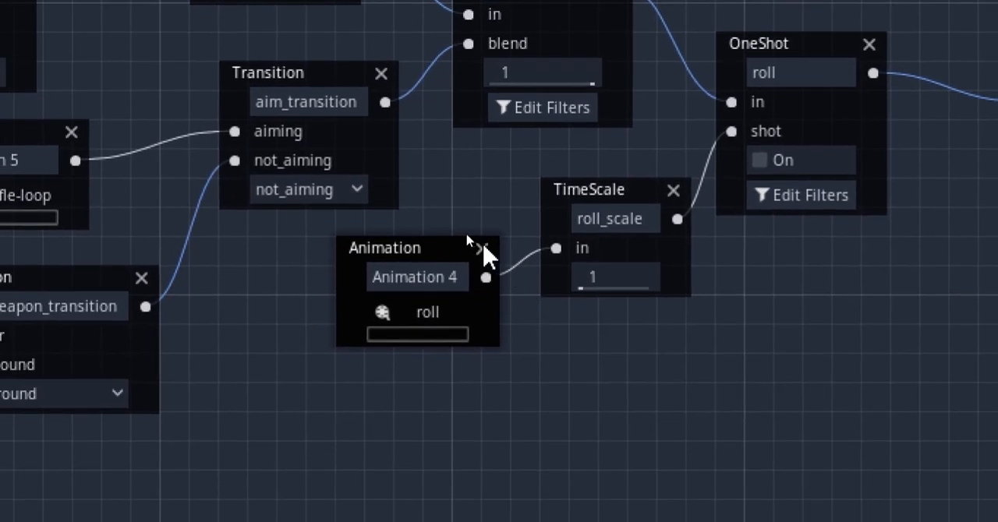
left_click(481, 247)
right_click(290, 228)
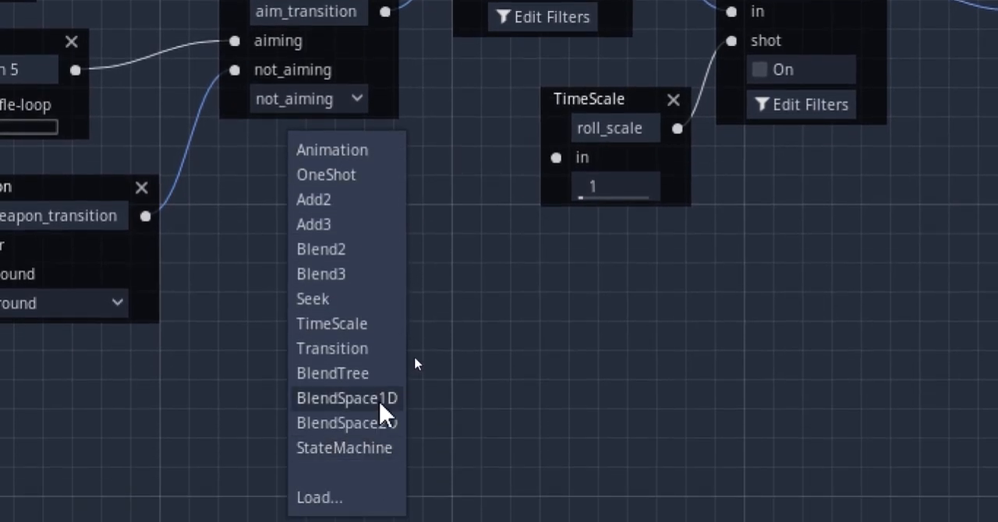
left_click(380, 401)
double_click(405, 255)
type("roll_blend")
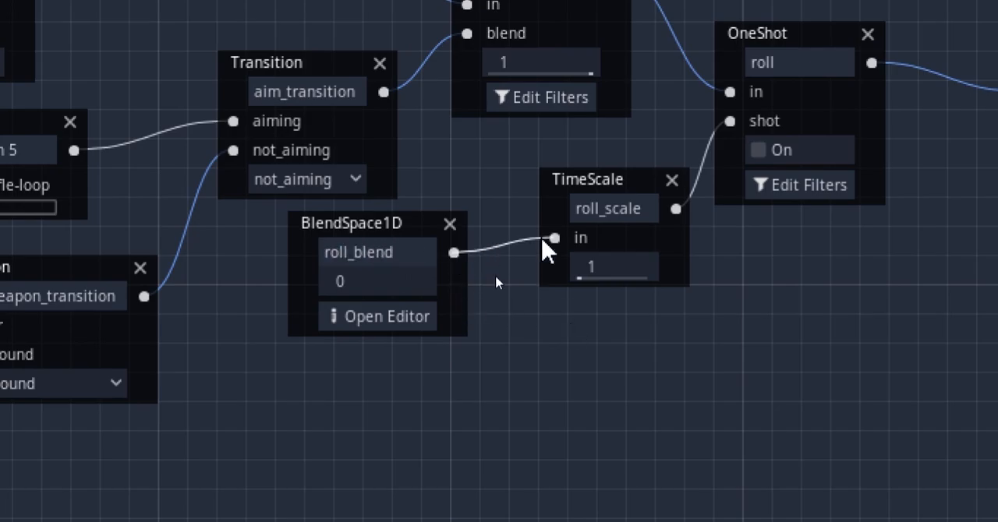
Add the roll animation at the centre of the roll_blend BlendSpace1D and roll-rifle at its positive end
left_click(378, 320)
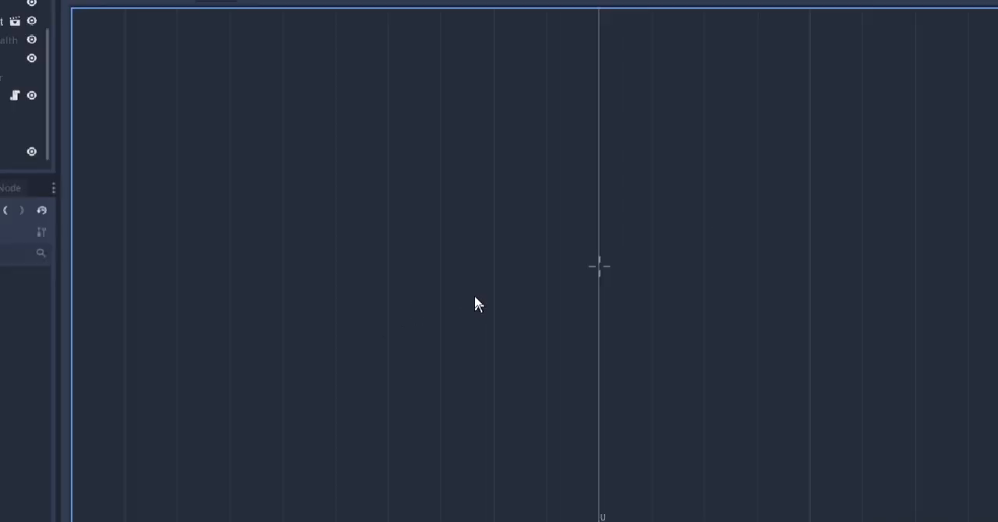
right_click(694, 237)
mouse_move(714, 256)
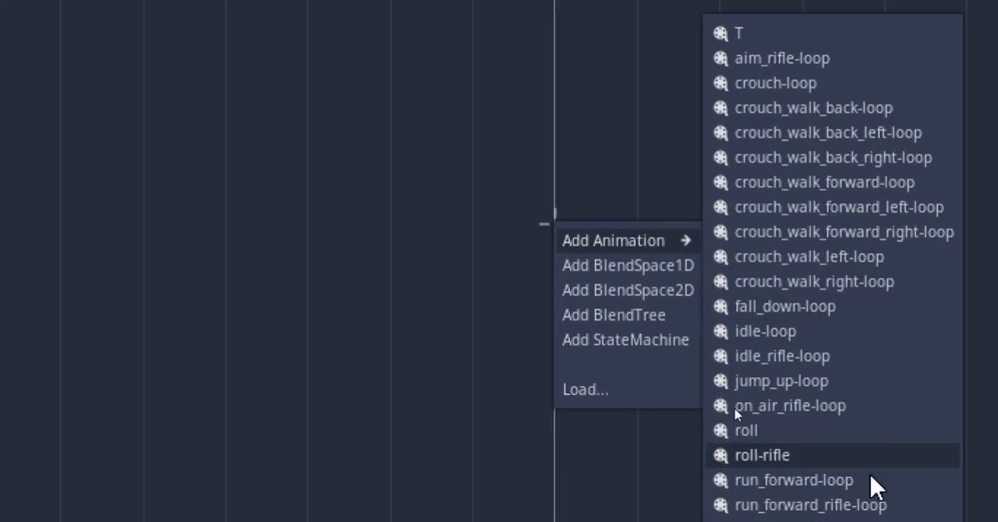
left_click(849, 346)
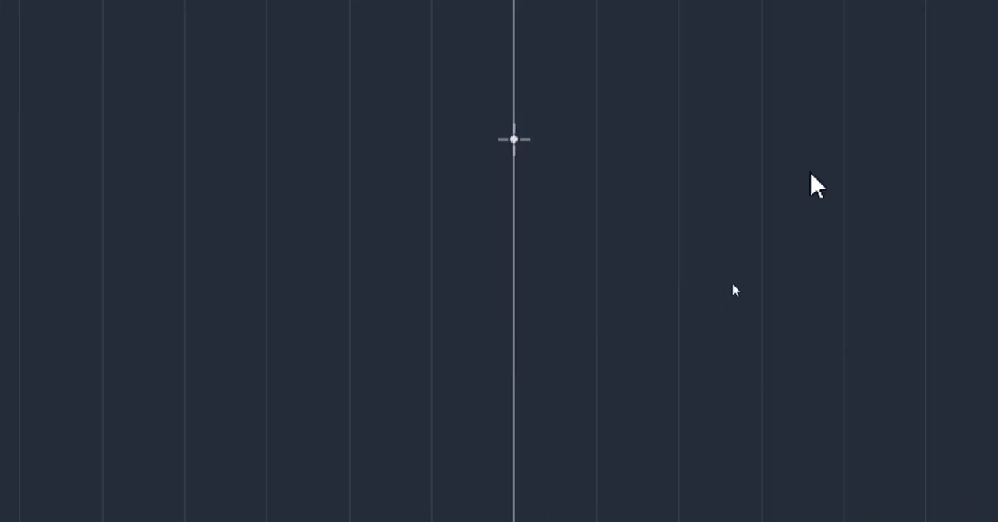
right_click(961, 154)
mouse_move(957, 176)
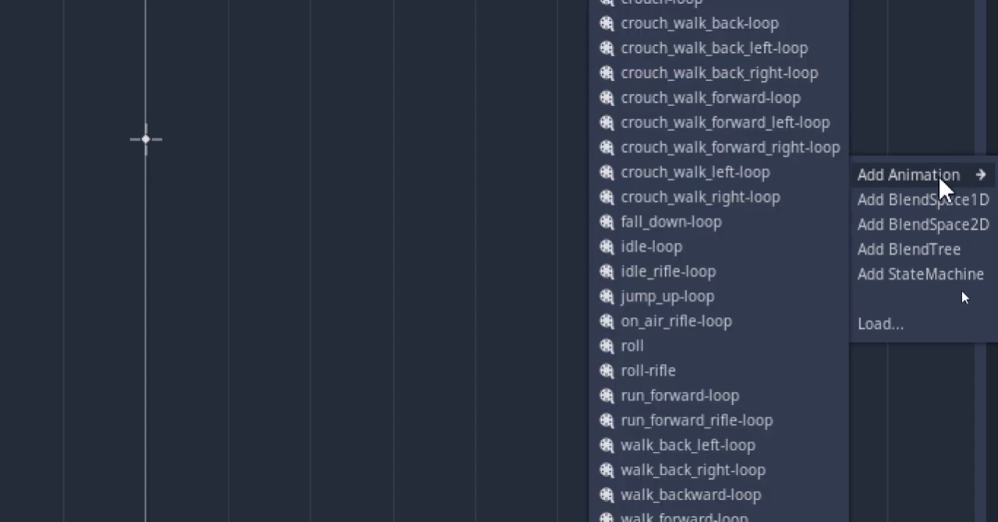
left_click(680, 372)
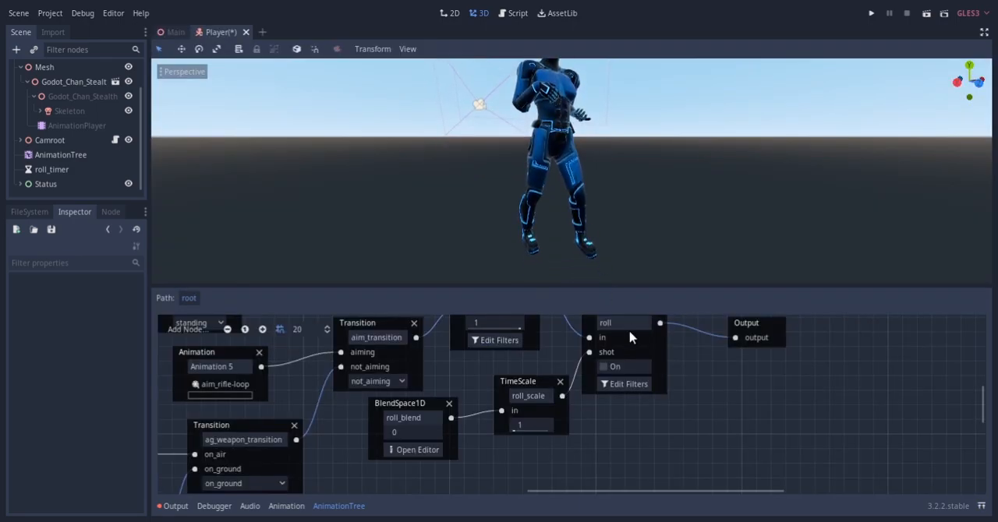
Fire the roll OneShot repeatedly, using a roll_scale of 0.25 and several roll_blend values, to compare the unarmed and rifle rolls
left_click(622, 366)
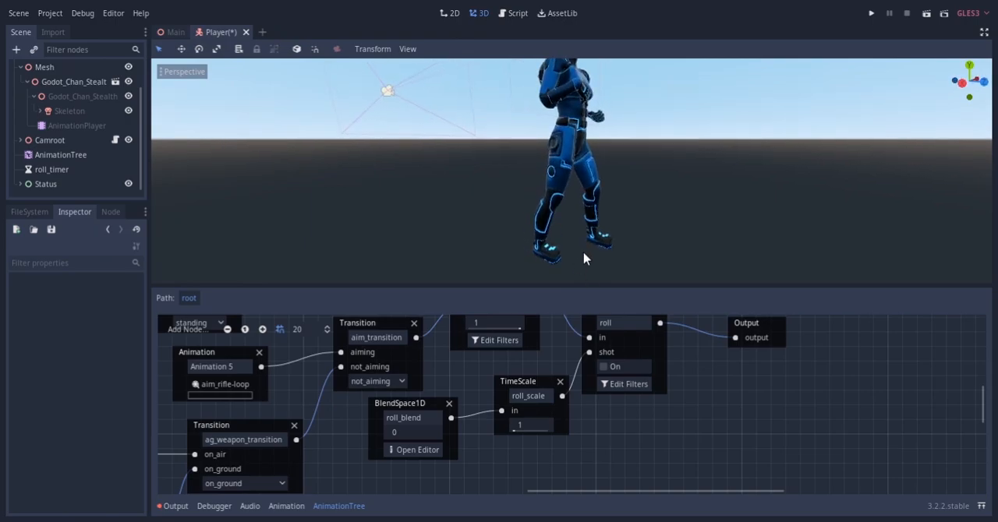
left_click(622, 367)
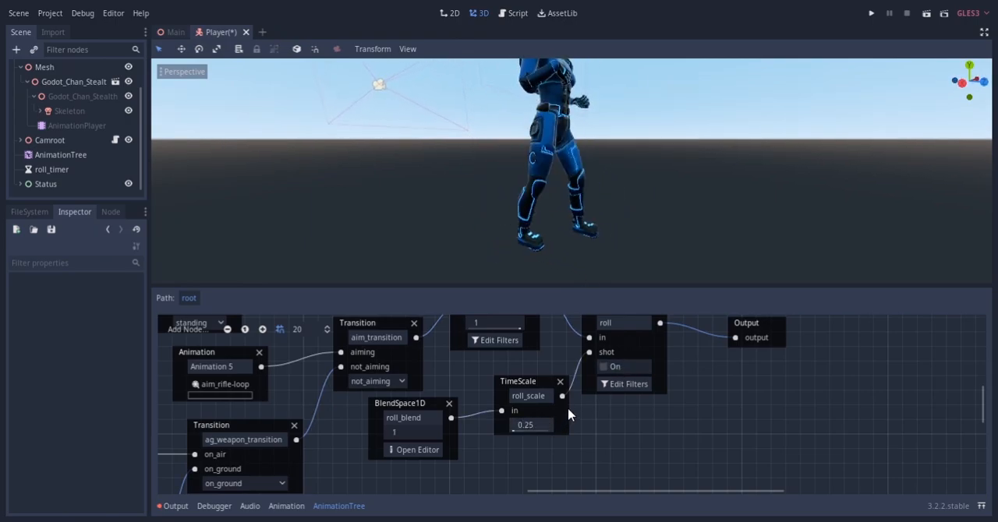
left_click(603, 367)
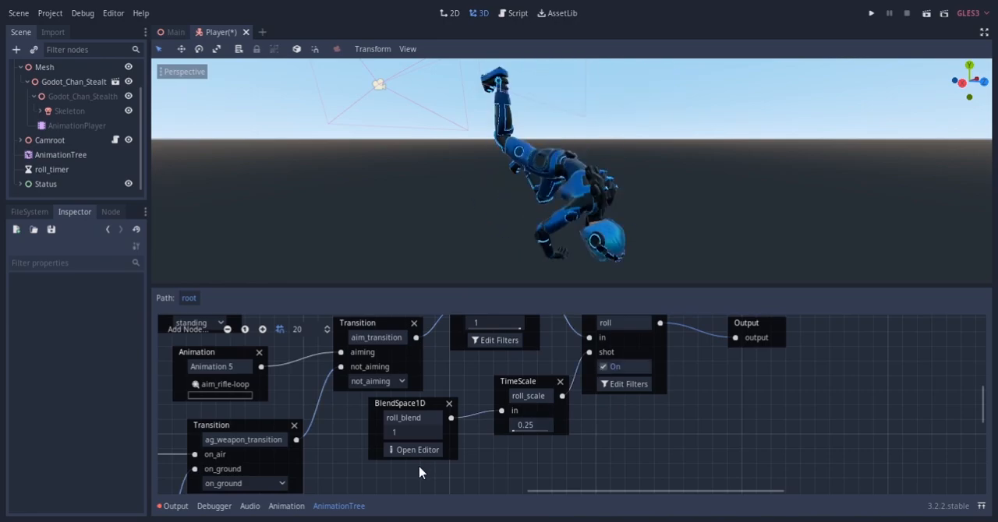
left_click(620, 370)
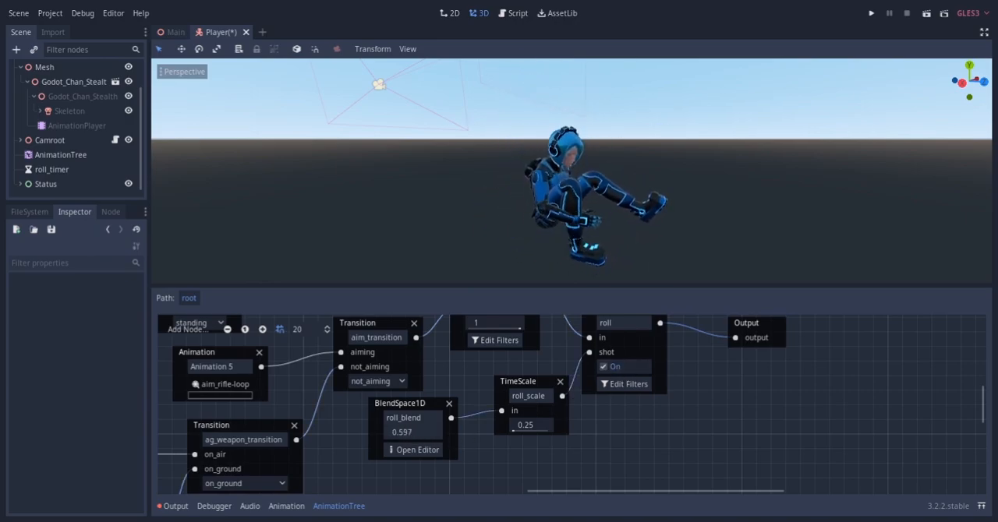
left_click(612, 367)
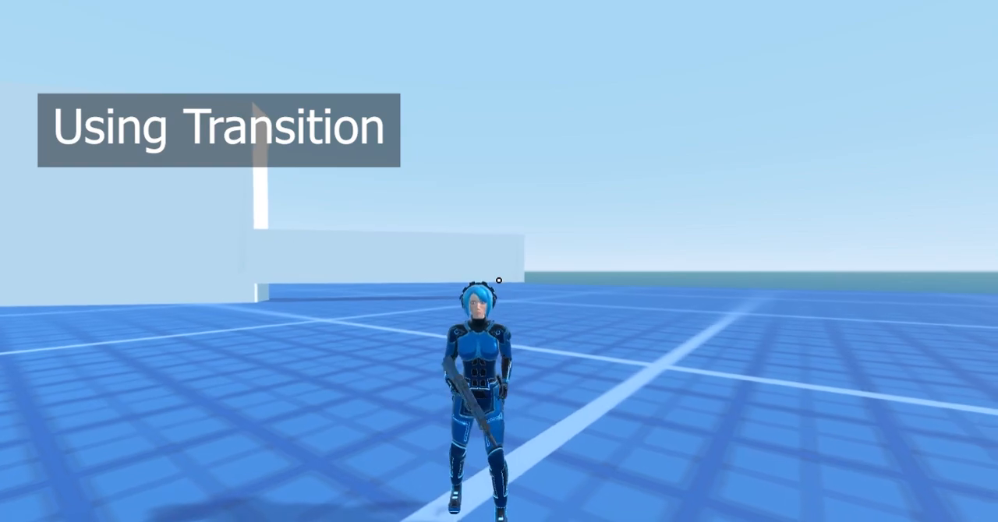
right_click(499, 280)
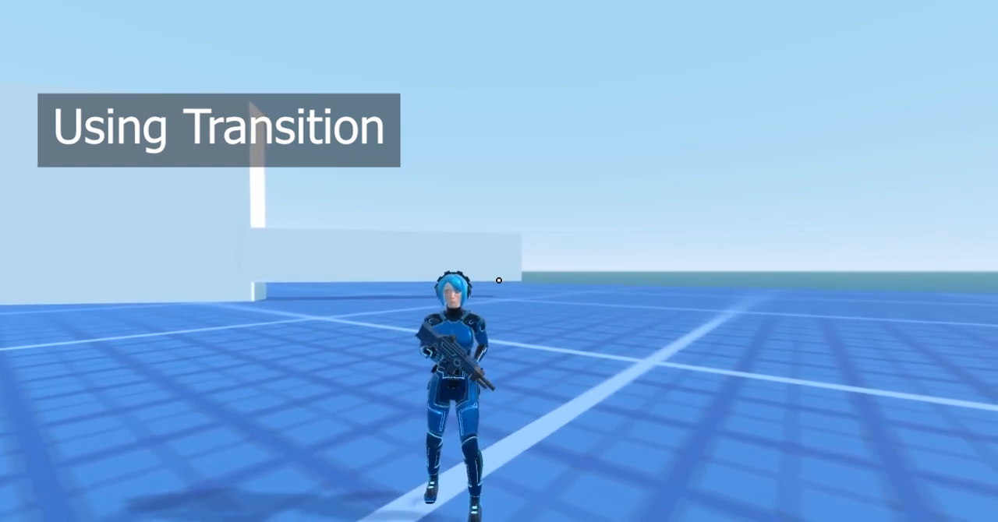
right_click(499, 280)
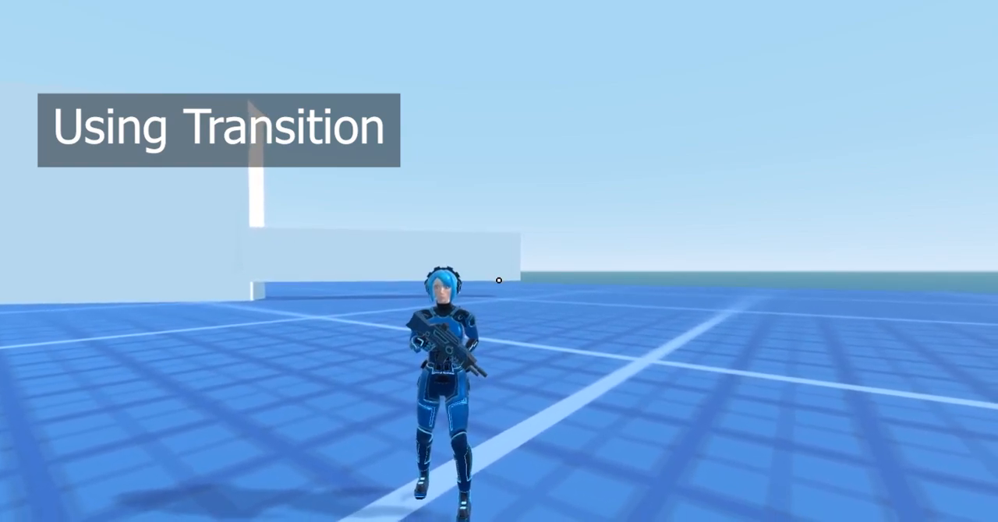
key("shift")
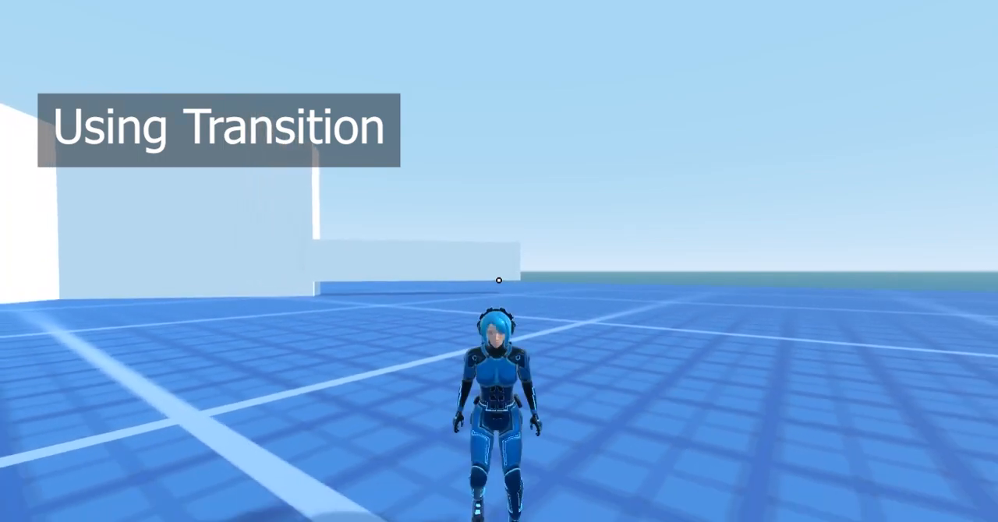
key("a")
key("shift")
right_click(499, 280)
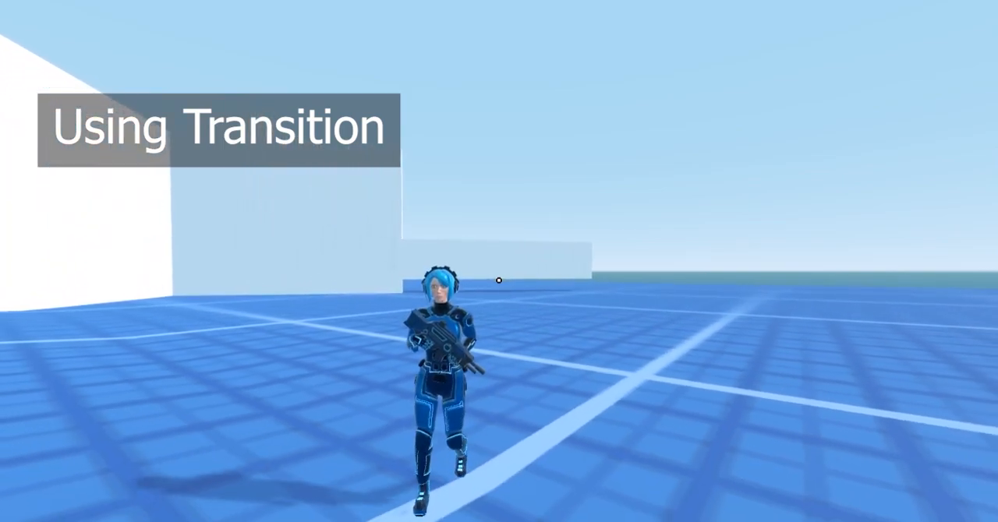
key("shift")
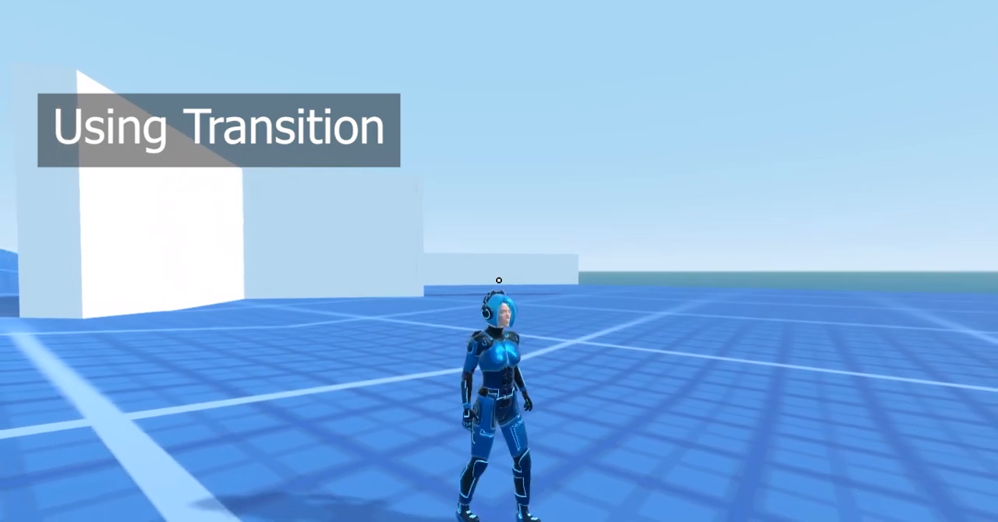
key("shift")
right_click(499, 280)
key("shift")
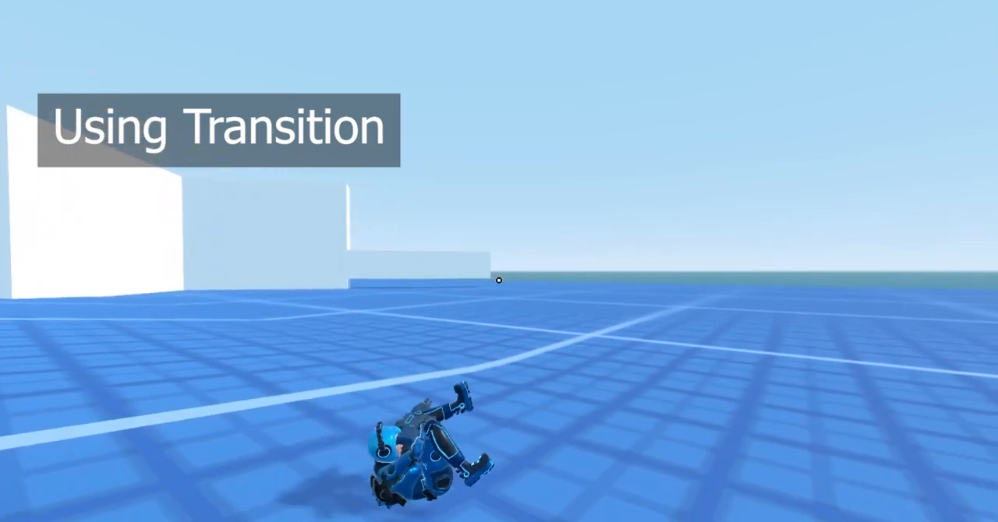
key("shift")
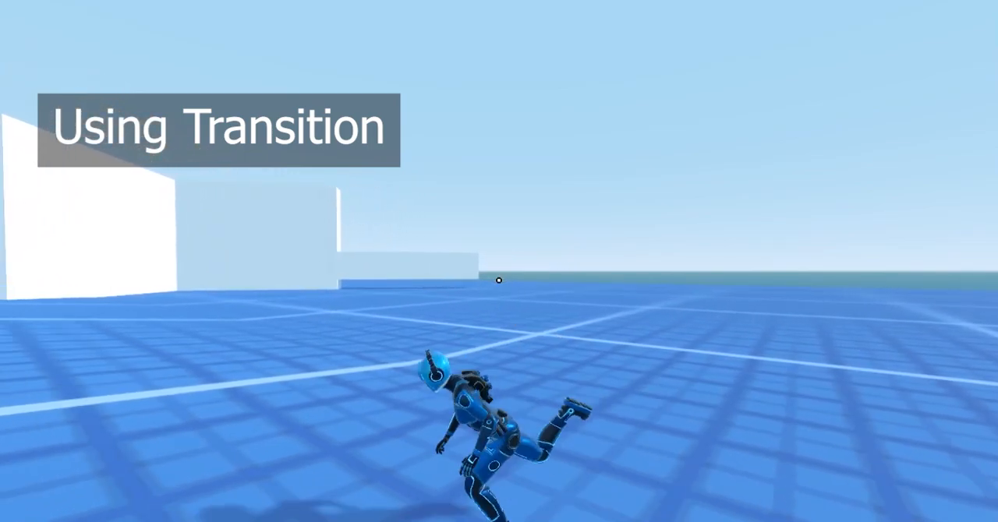
key("shift")
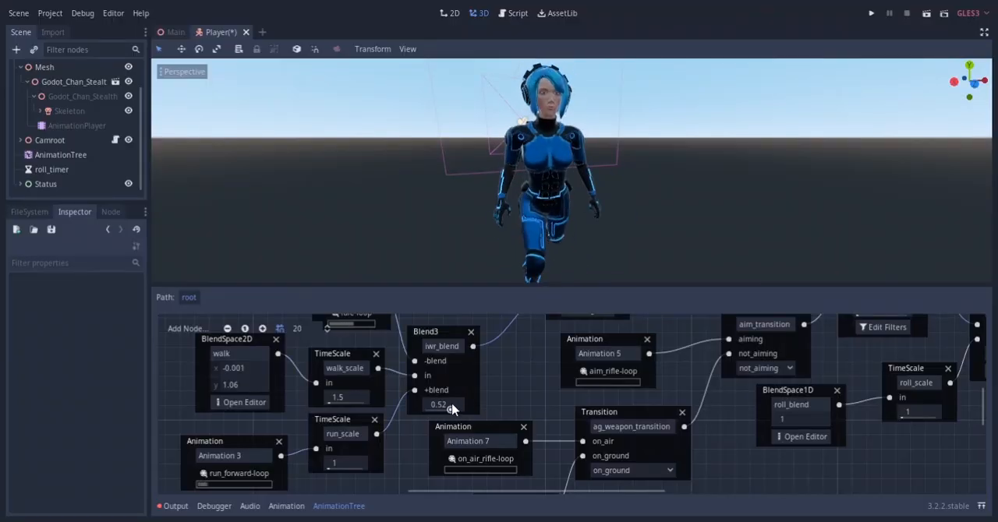
Preview the unarmed directional walk by moving the blend position along the forward edge of the walk BlendSpace2D
left_click(238, 403)
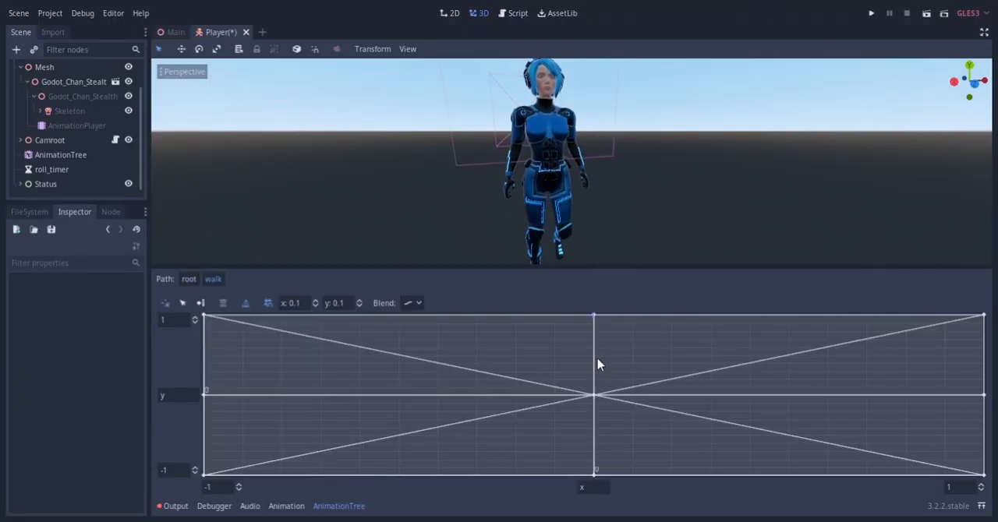
left_click_drag(792, 319, 948, 310)
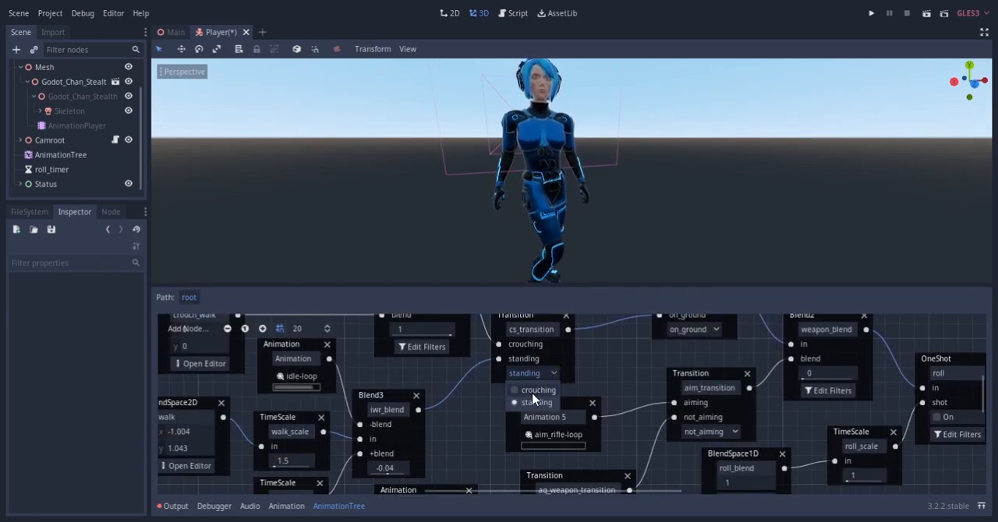
Preview the crouching and airborne poses by setting cs_transition to crouching and ag_transition to on_air and varying jump_blend
middle_click_drag(472, 381, 516, 452)
middle_click_drag(515, 453, 538, 475)
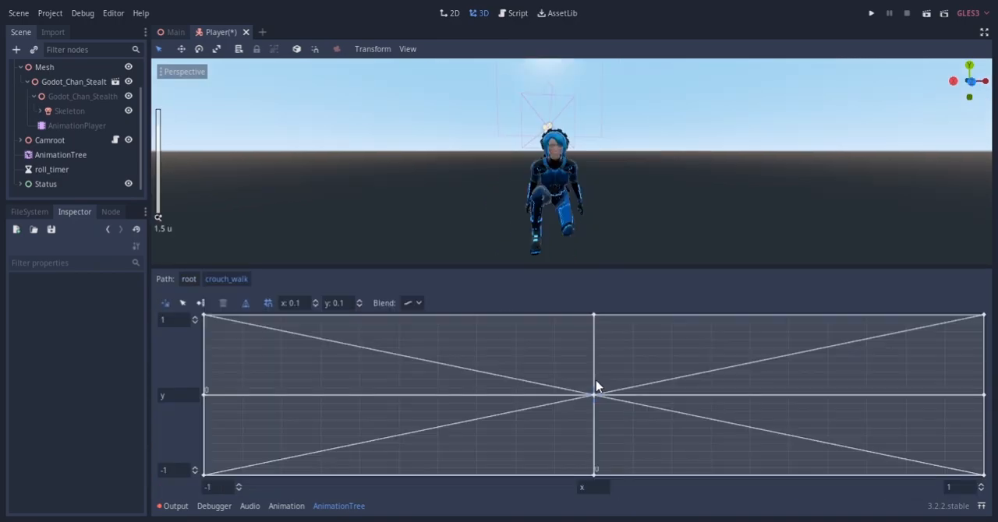
left_click_drag(596, 381, 600, 339)
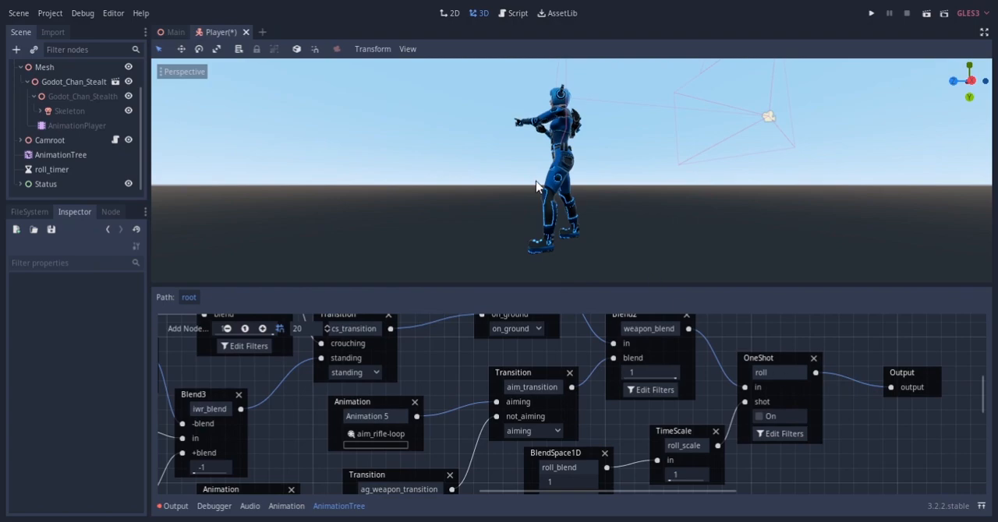
middle_click_drag(536, 187, 764, 241)
scroll(538, 384, "up", 3)
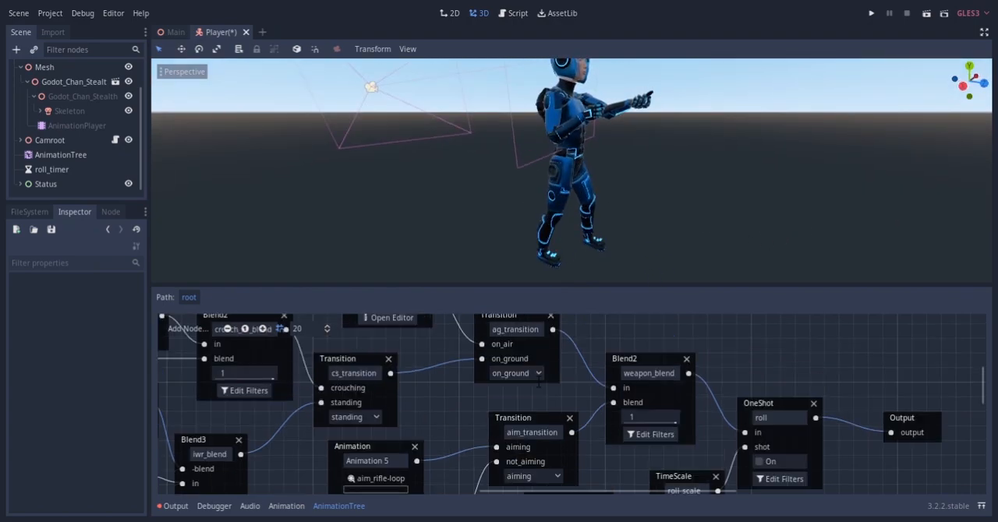